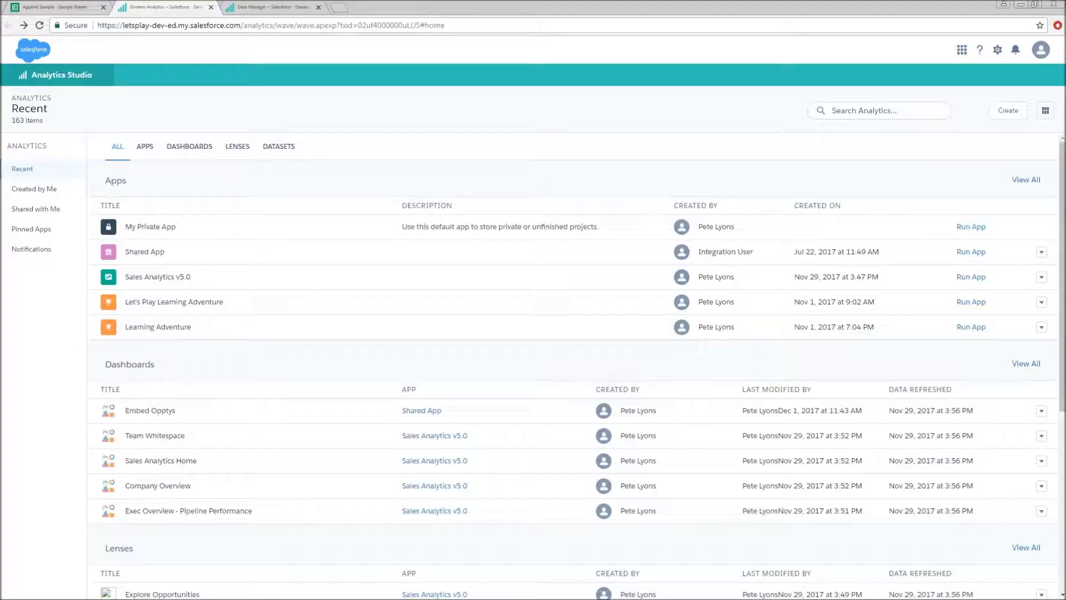
# - Open the Create menu on the Analytics Studio home page
pyautogui.click(1012, 114)
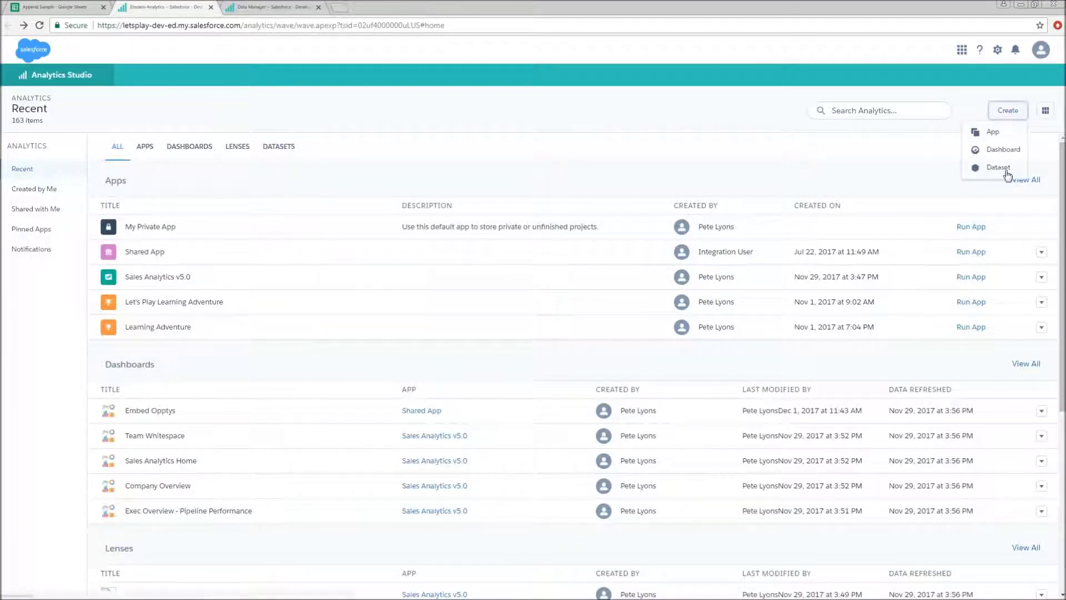
# - Start a new dataset with CSV File as its data source, retrying after an accidental raw CSV view
pyautogui.click(991, 166)
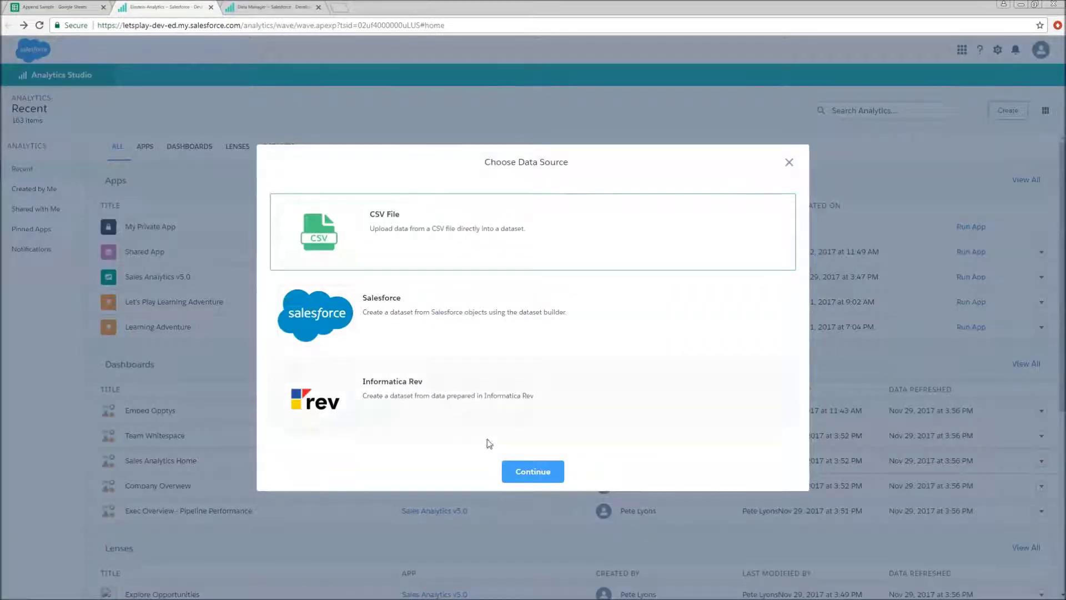
pyautogui.click(542, 476)
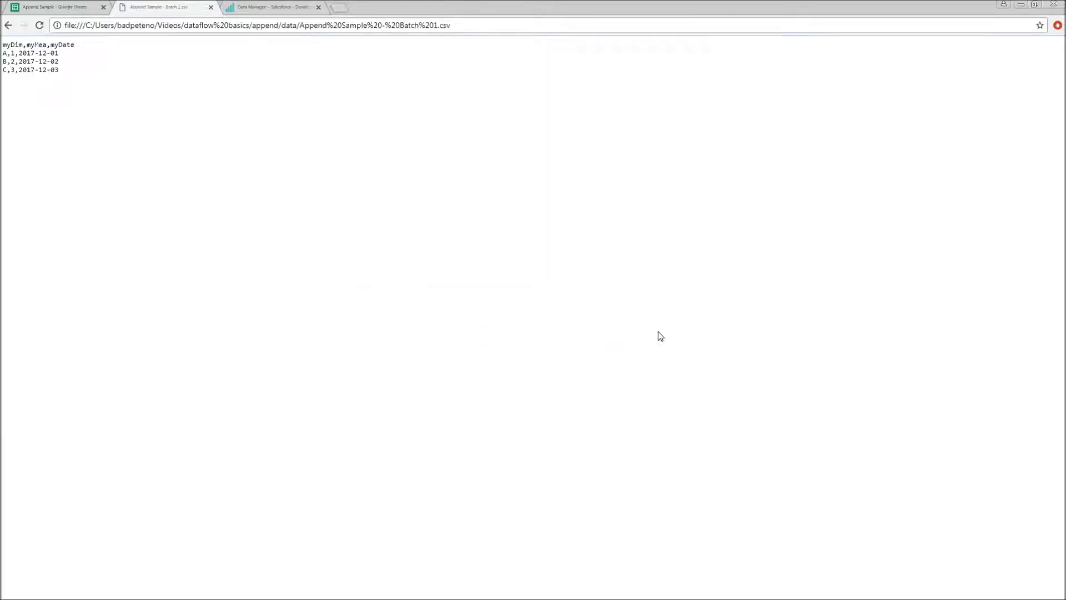
pyautogui.click(8, 25)
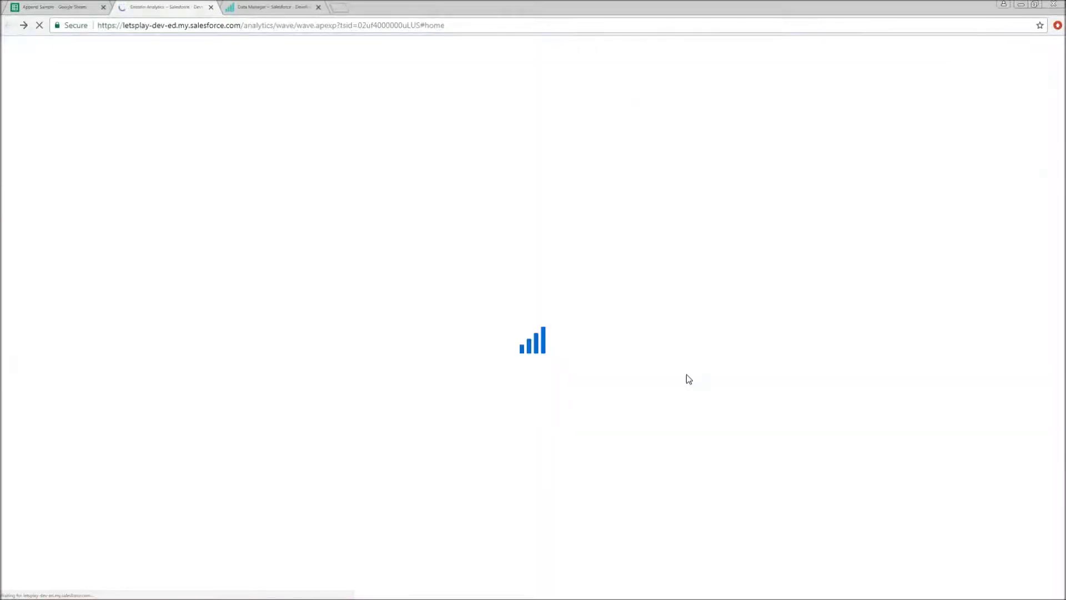
pyautogui.click(1007, 110)
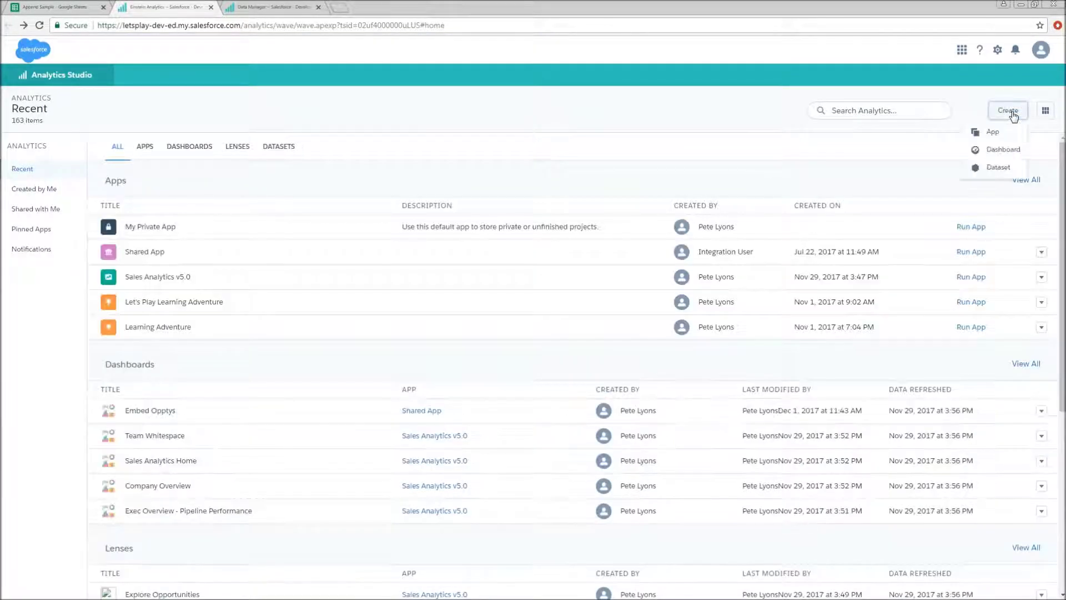
pyautogui.click(997, 168)
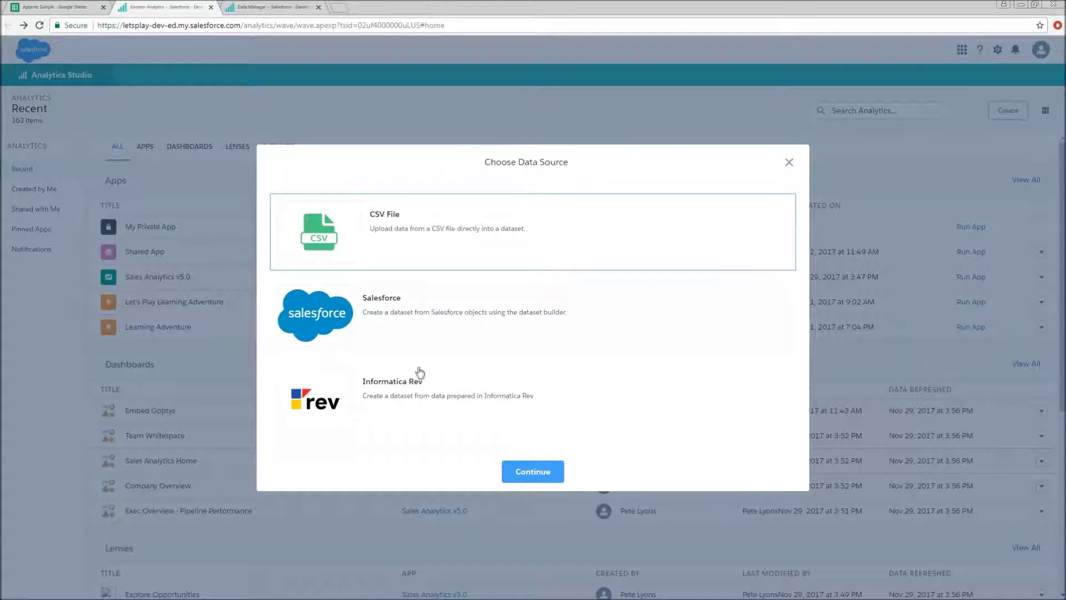
pyautogui.click(531, 471)
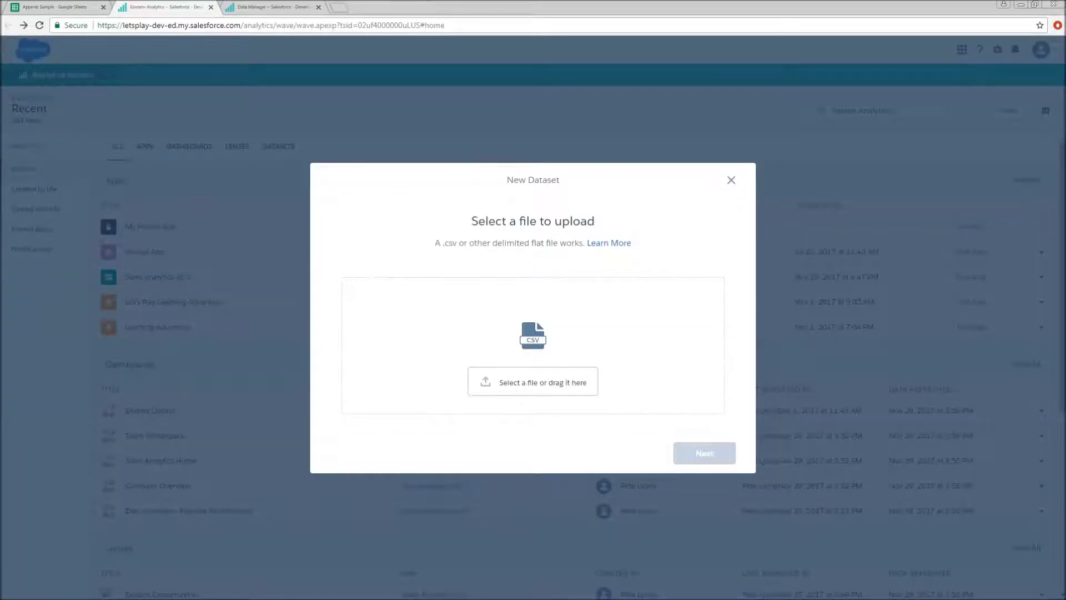
# - Upload Append Sample - Batch 1.csv, keeping the name Append Sample - Batch 1 in My Private App
pyautogui.moveTo(1065, 389); pyautogui.dragTo(555, 398)
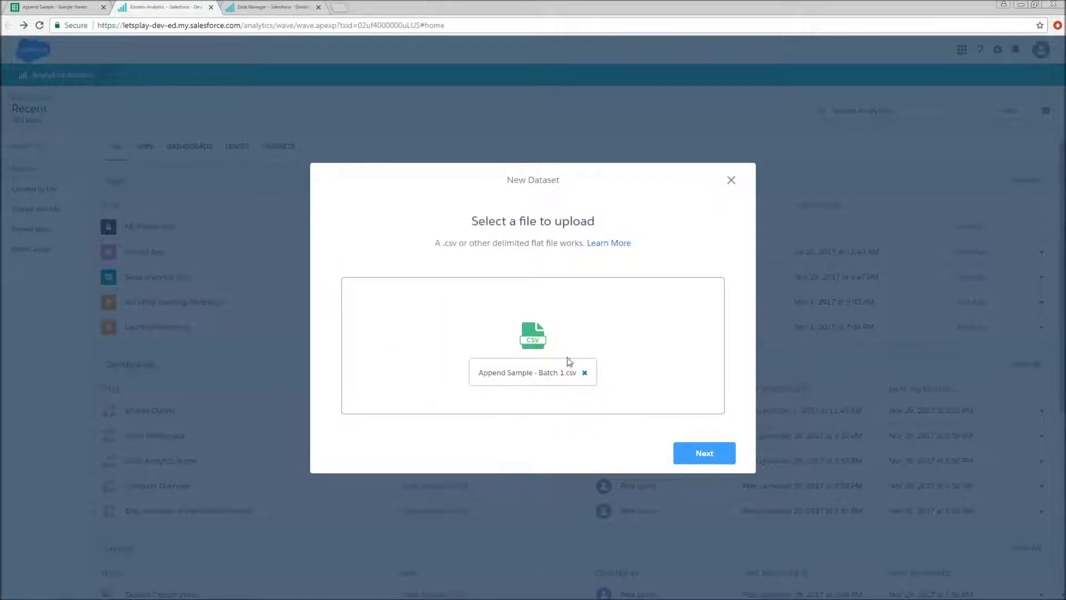
pyautogui.click(714, 457)
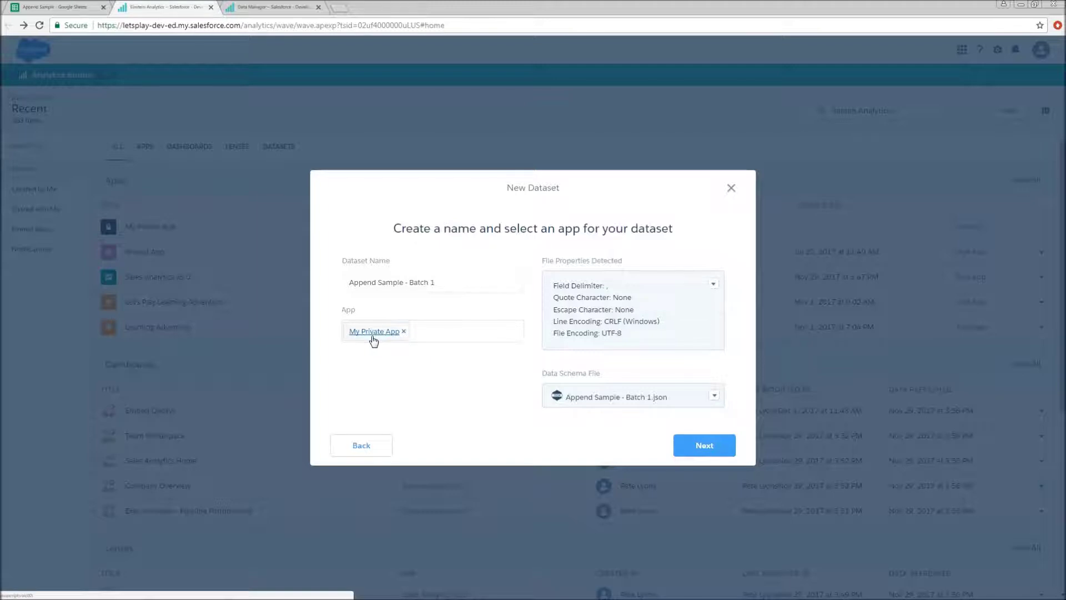
pyautogui.click(709, 446)
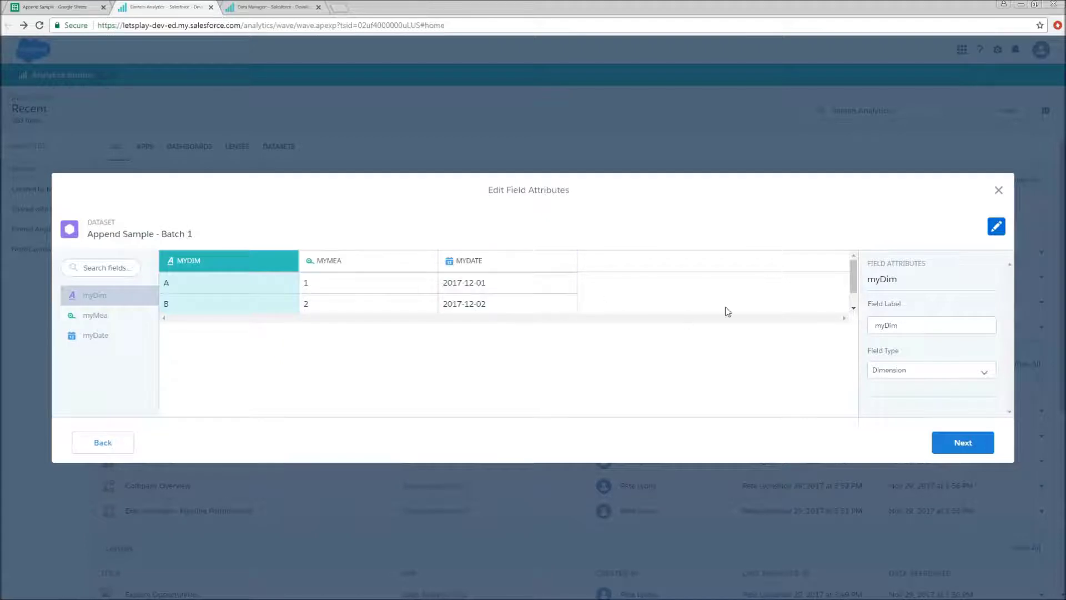
# - Inspect the myMea field: Measure with scale 0, precision 18 and default value 0
pyautogui.moveTo(852, 290)
pyautogui.mouseDown()
pyautogui.moveTo(852, 302)
pyautogui.moveTo(845, 271)
pyautogui.moveTo(850, 302)
pyautogui.moveTo(853, 267)
pyautogui.moveTo(857, 310)
pyautogui.mouseUp()
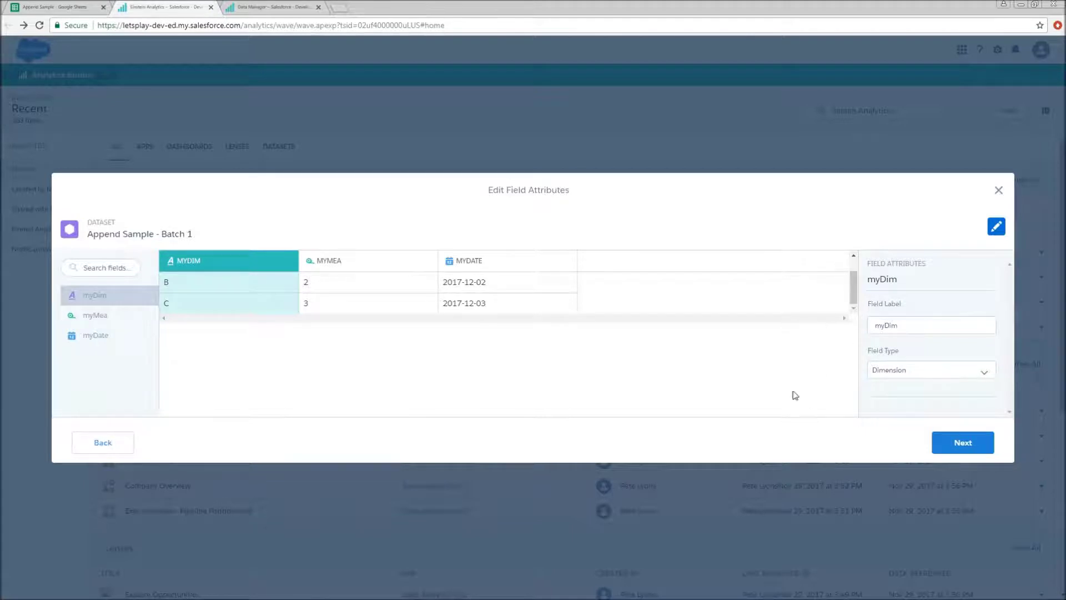
pyautogui.moveTo(853, 286); pyautogui.dragTo(846, 253)
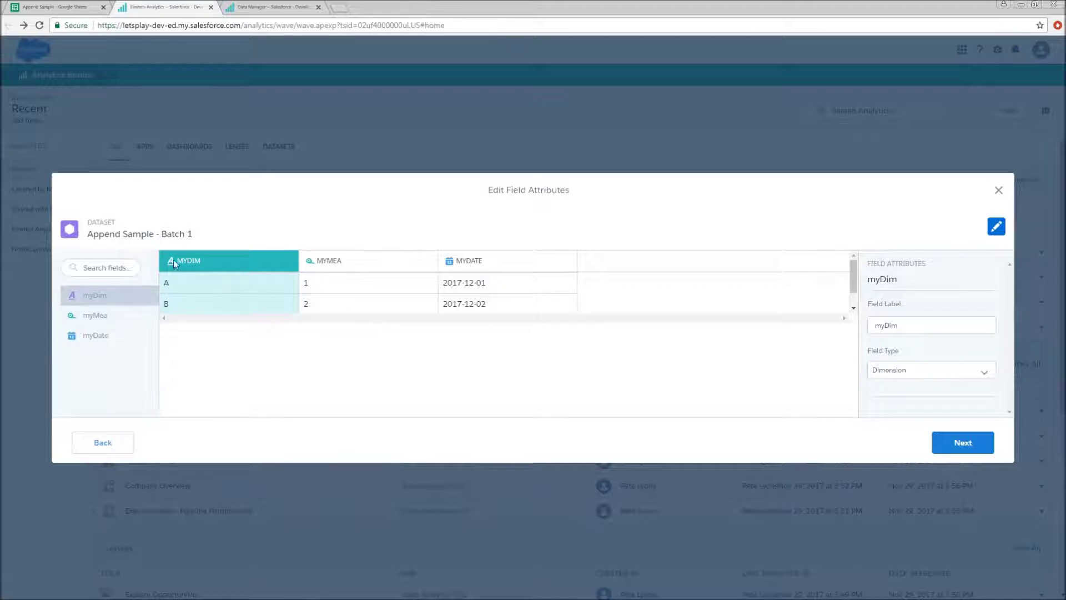
pyautogui.click(399, 262)
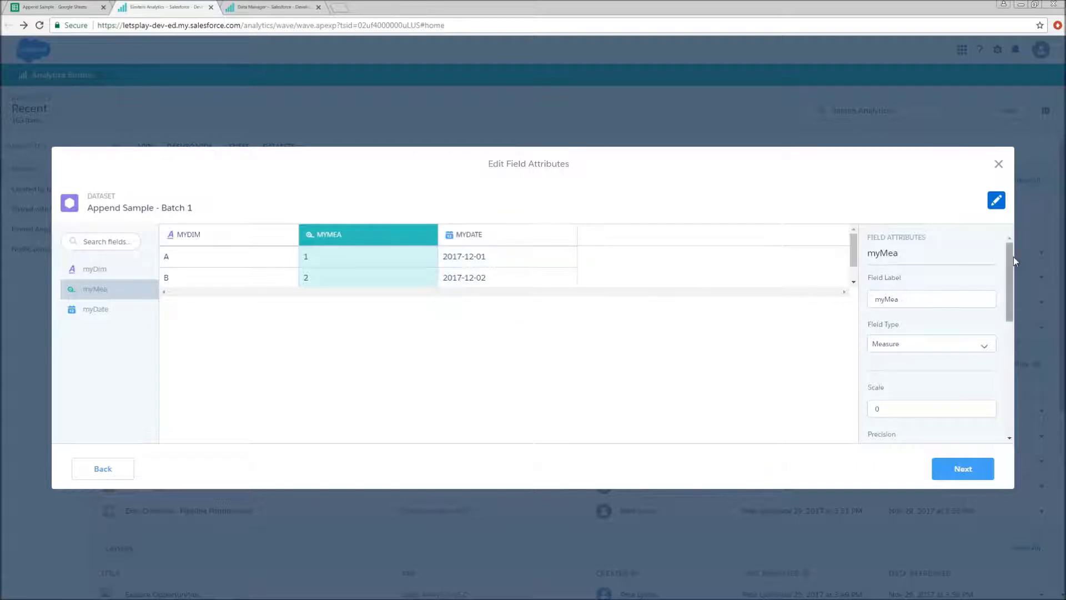
pyautogui.scroll(-2, 1008, 267)
pyautogui.scroll(2, 1008, 267)
pyautogui.moveTo(1013, 264); pyautogui.dragTo(1012, 289)
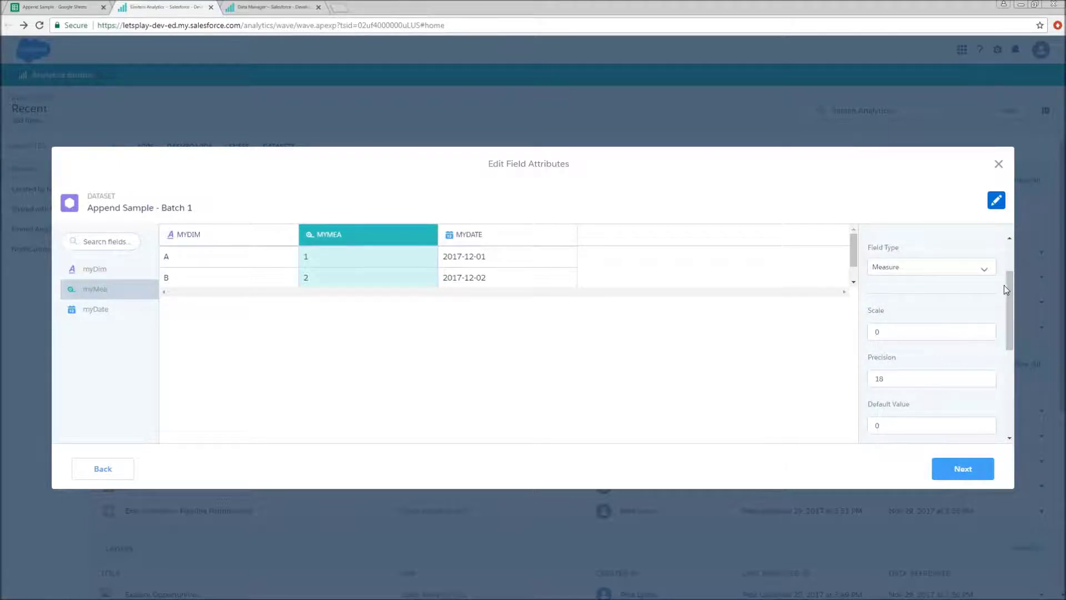
pyautogui.moveTo(1008, 286); pyautogui.dragTo(1007, 367)
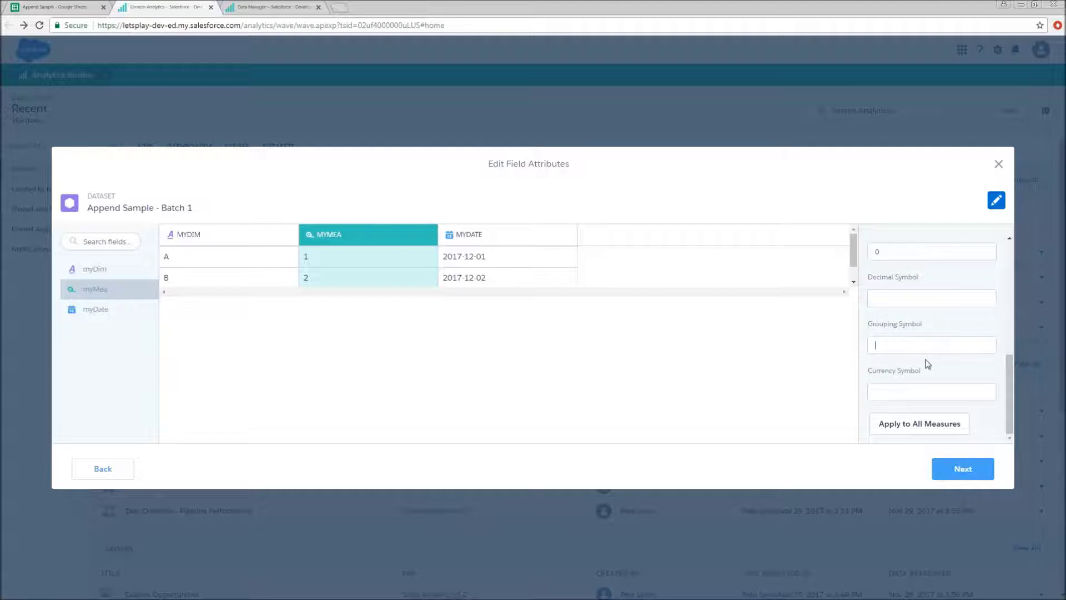
pyautogui.scroll(4, 926, 373)
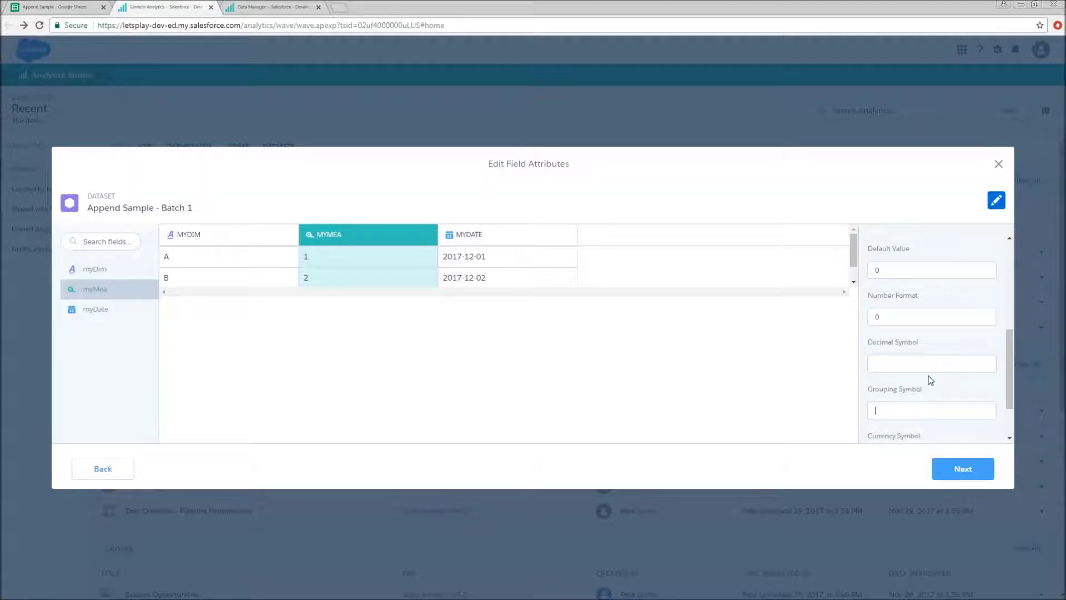
pyautogui.scroll(1, 924, 353)
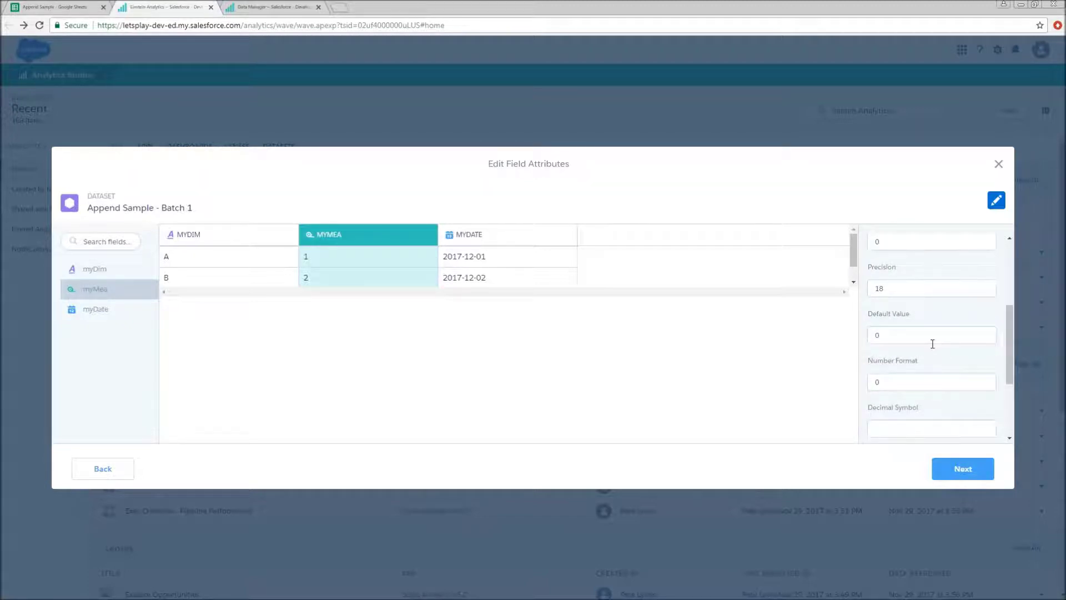
pyautogui.click(969, 471)
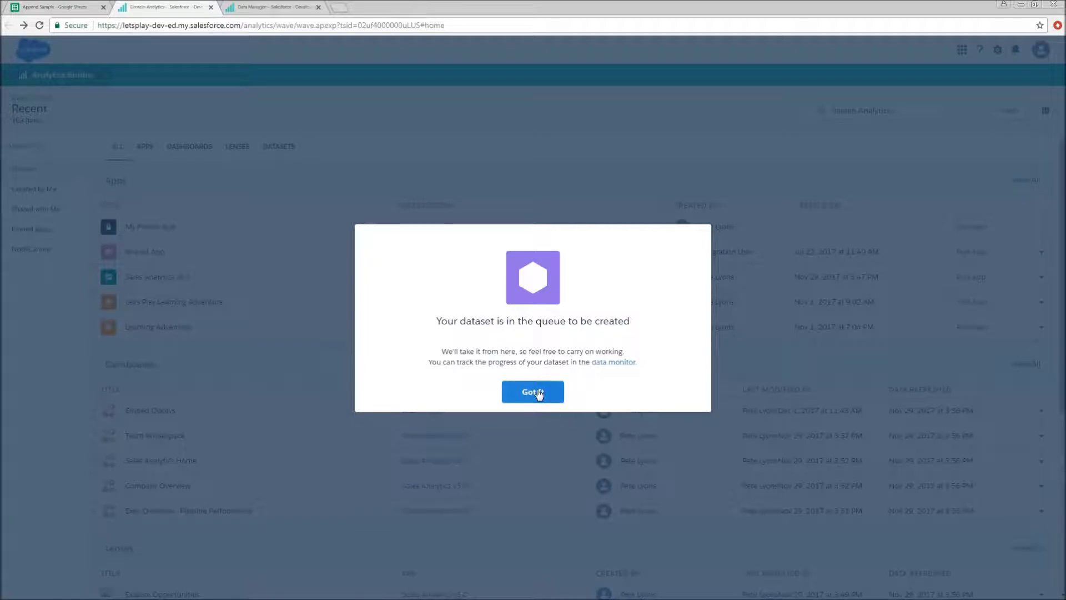
# - Dismiss the queued notice and open Append Sample - Batch 1 in a new lens as a values table
pyautogui.click(540, 393)
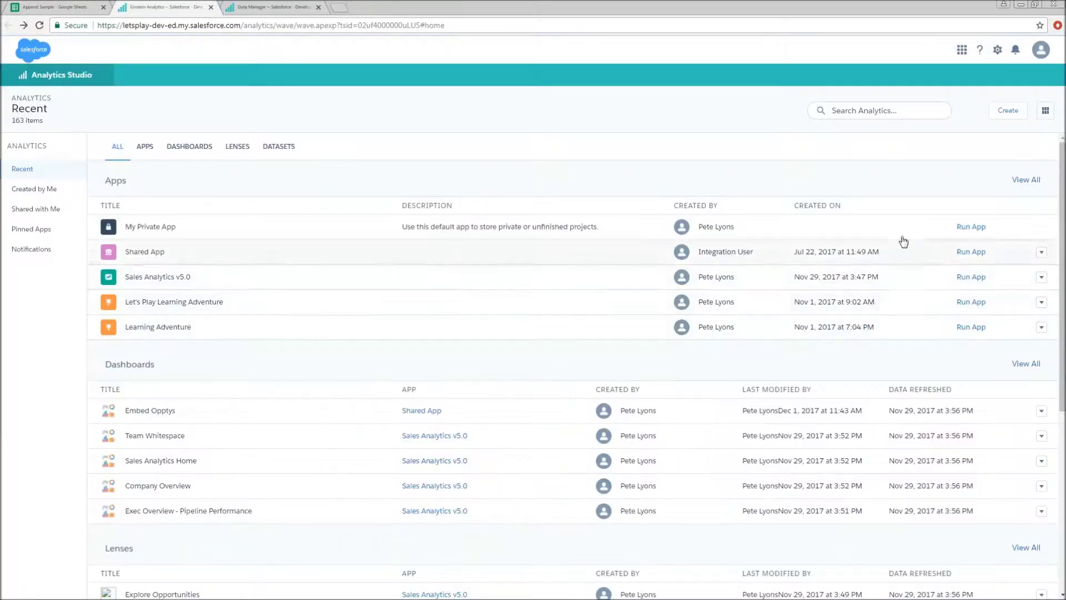
pyautogui.click(1001, 123)
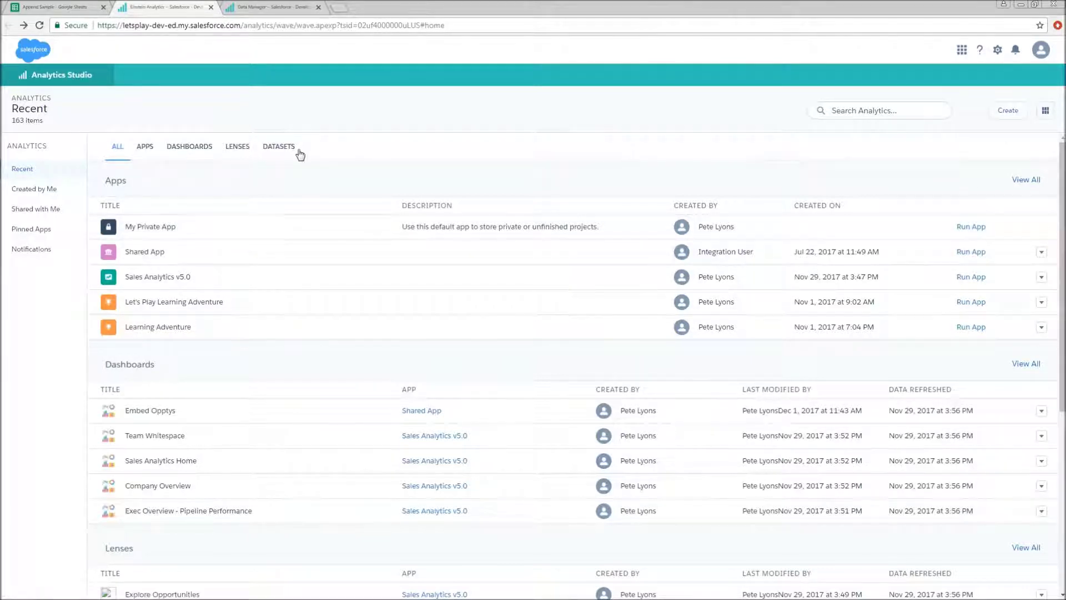
pyautogui.click(294, 149)
pyautogui.click(177, 194)
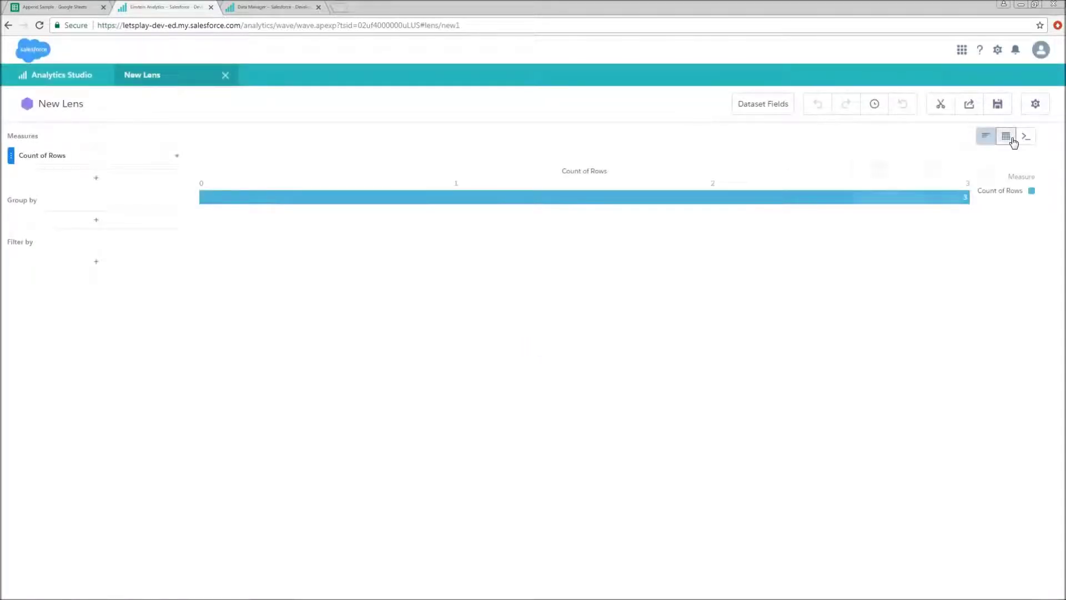
pyautogui.moveTo(1006, 138)
pyautogui.click(882, 181)
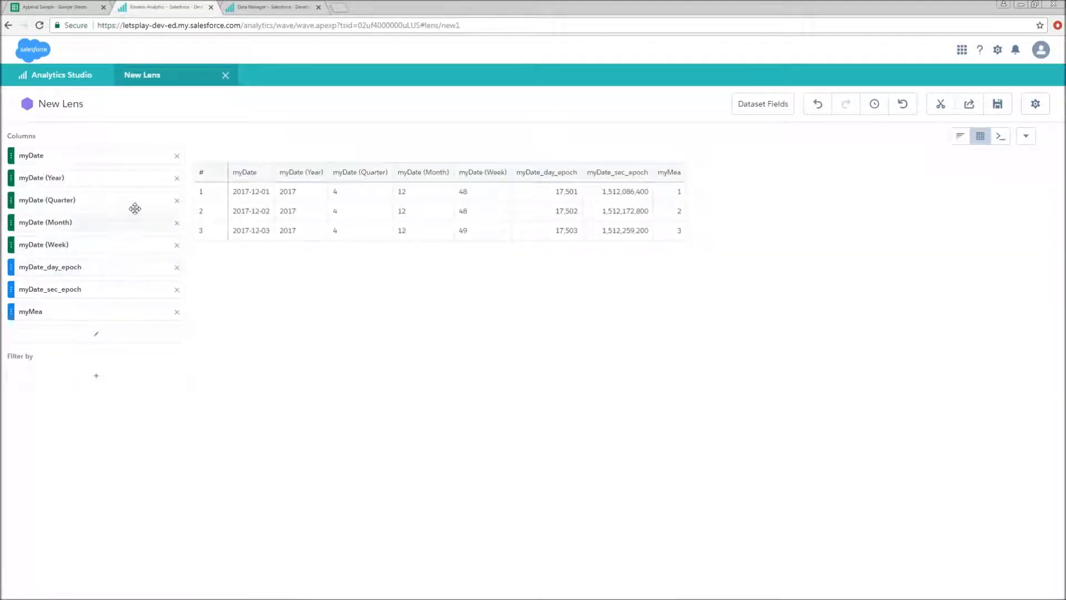
# - Remove the myDate Year, Quarter, Month, Week, day_epoch and sec_epoch columns from the table
pyautogui.click(176, 178)
pyautogui.click(177, 179)
pyautogui.click(177, 178)
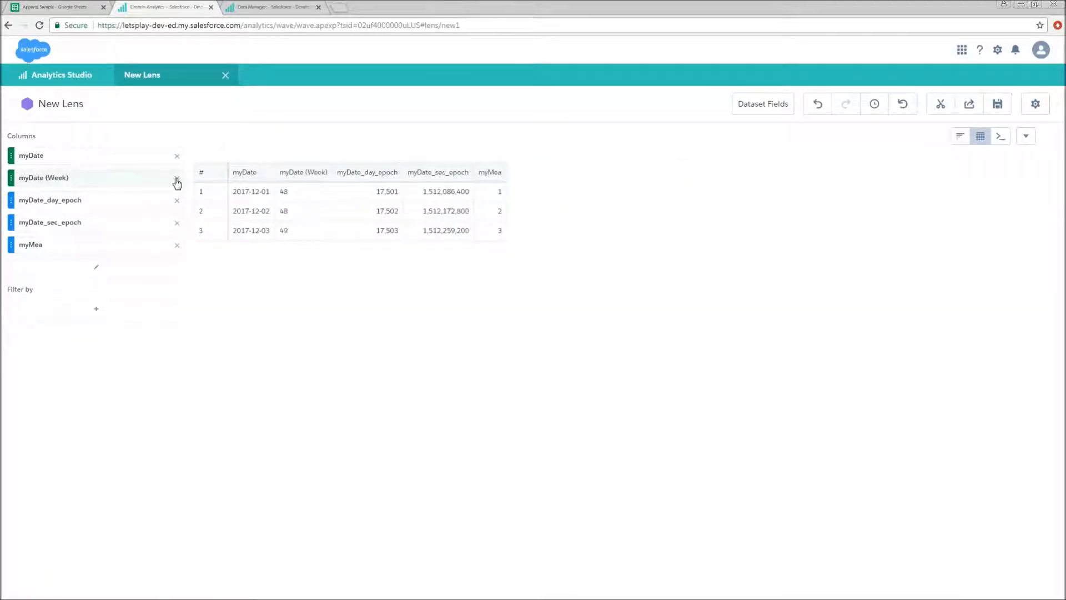
pyautogui.click(176, 178)
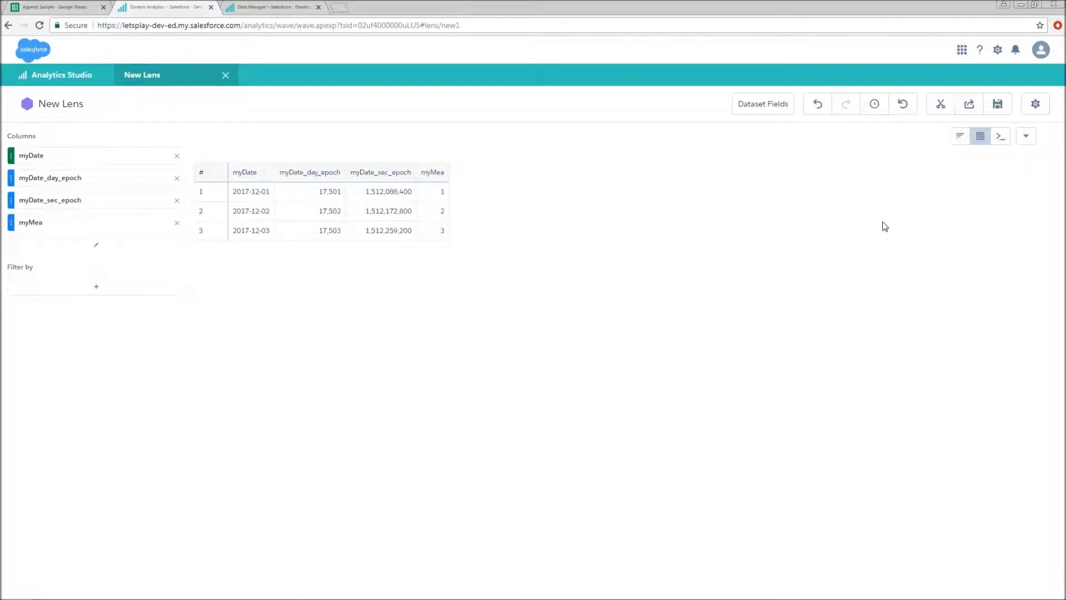
pyautogui.click(177, 179)
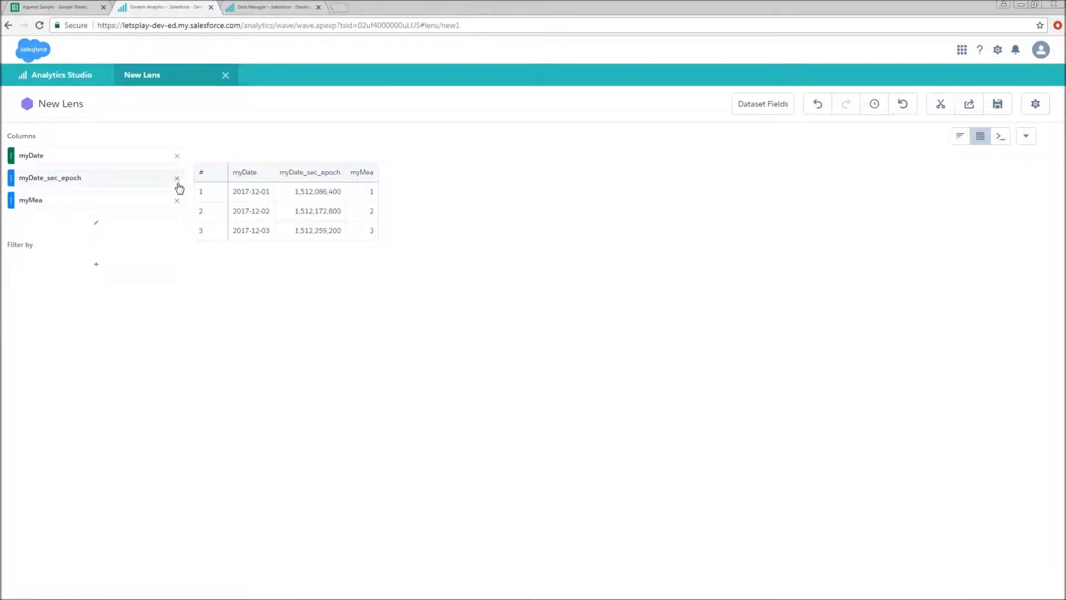
pyautogui.click(177, 181)
# - Add myDim as a table column, then return to the Analytics Studio datasets list
pyautogui.click(110, 217)
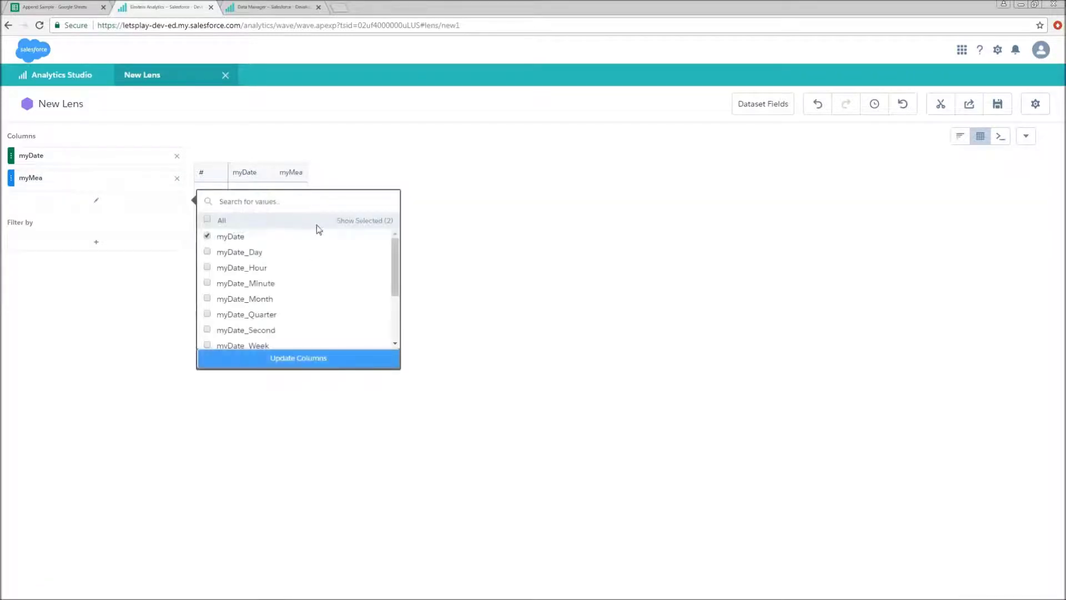
pyautogui.scroll(-3, 316, 255)
pyautogui.click(207, 318)
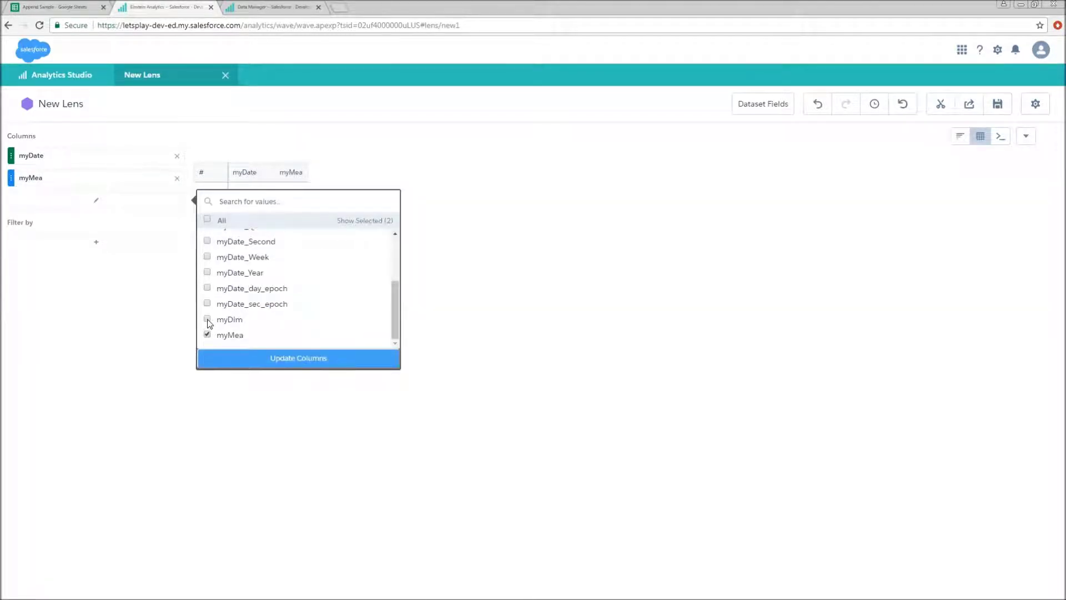
pyautogui.click(278, 358)
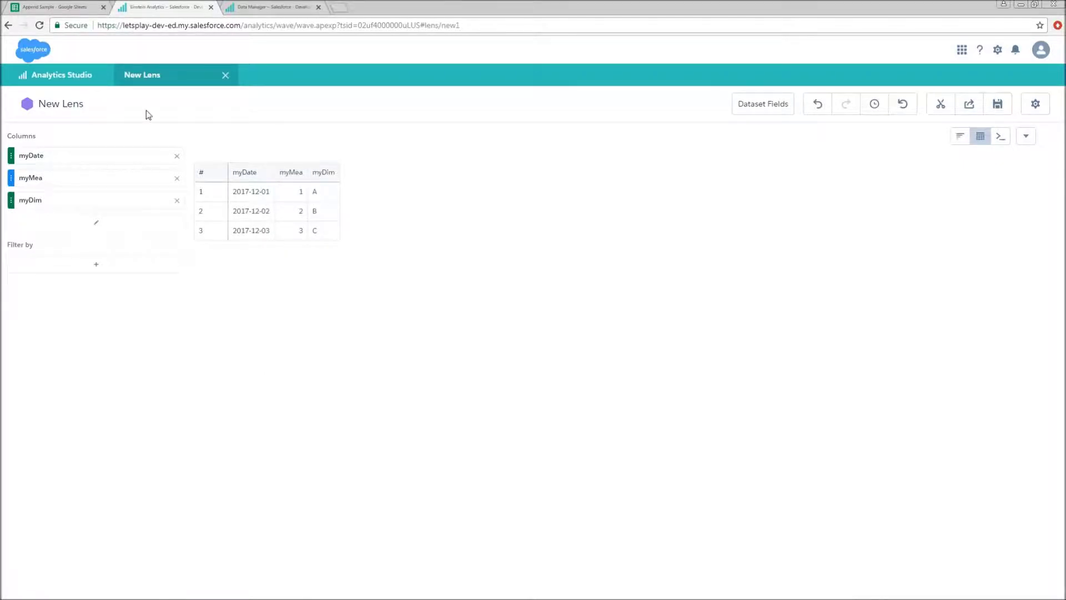
pyautogui.click(48, 80)
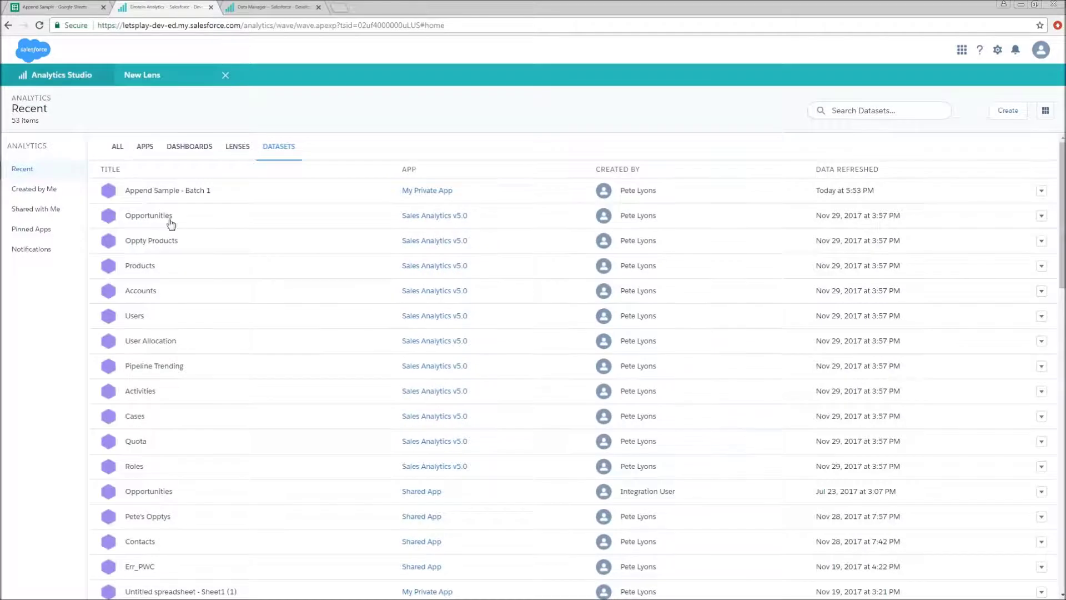
# - Create a dataset from Append Sample - Batch 2.csv with default settings, then refresh the dataset list
pyautogui.click(1007, 114)
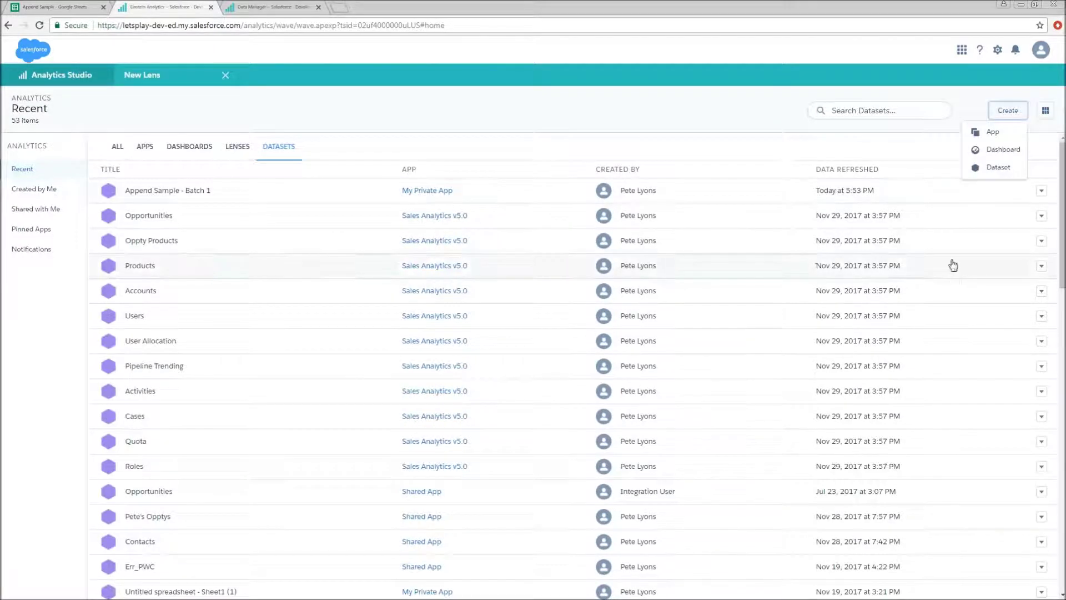
pyautogui.click(992, 168)
pyautogui.click(534, 470)
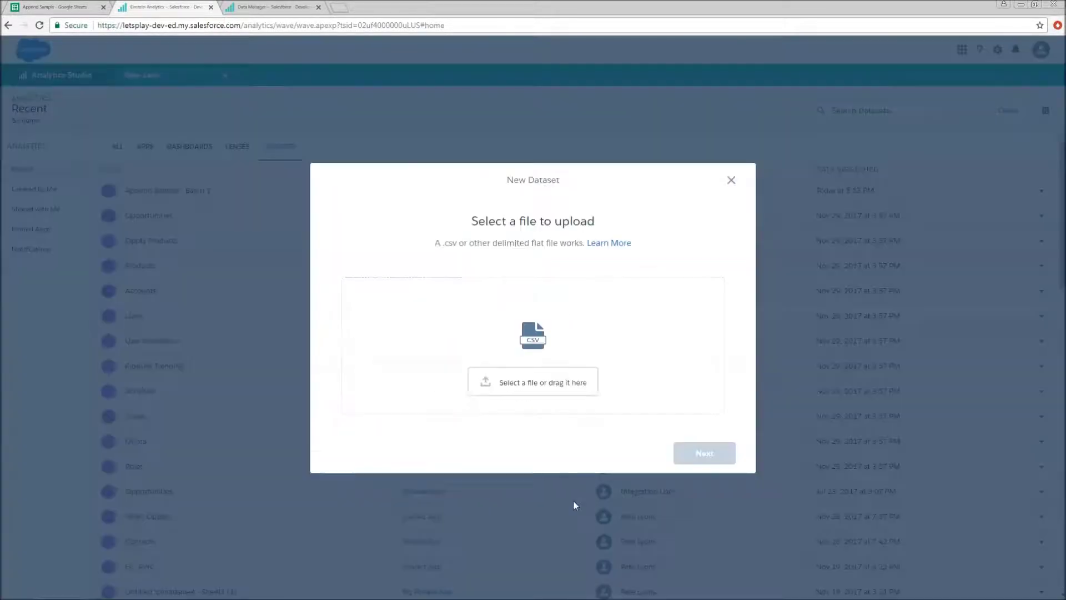
pyautogui.moveTo(1065, 489); pyautogui.dragTo(531, 384)
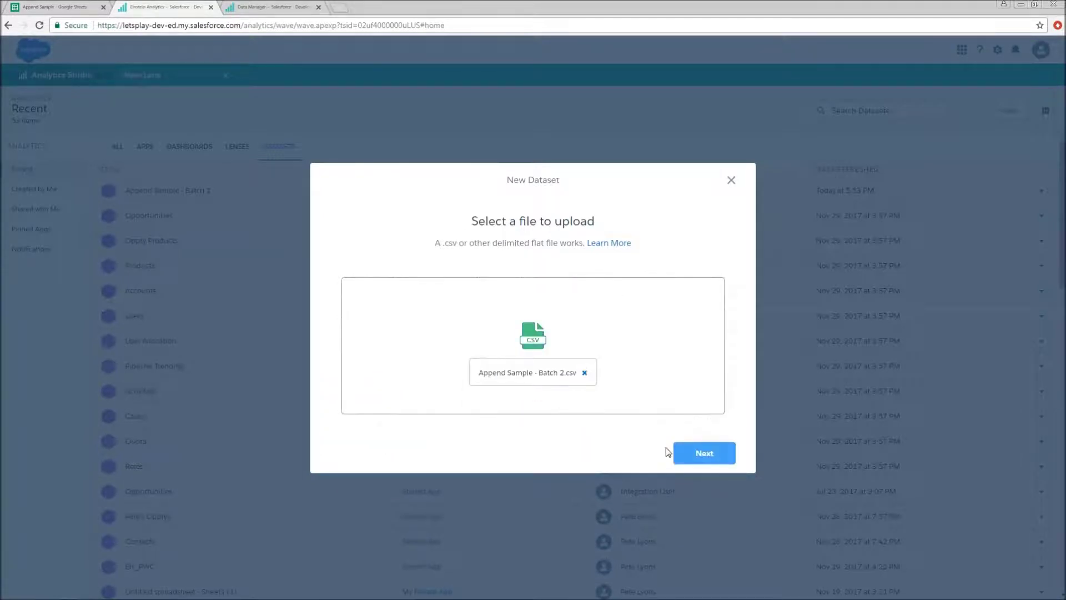
pyautogui.click(712, 457)
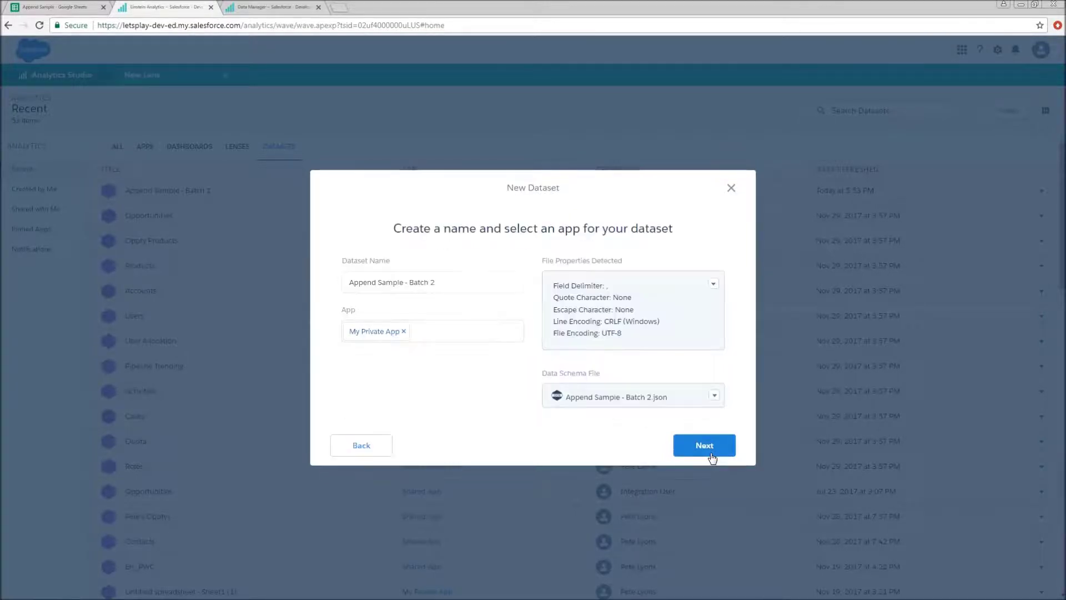
pyautogui.click(712, 446)
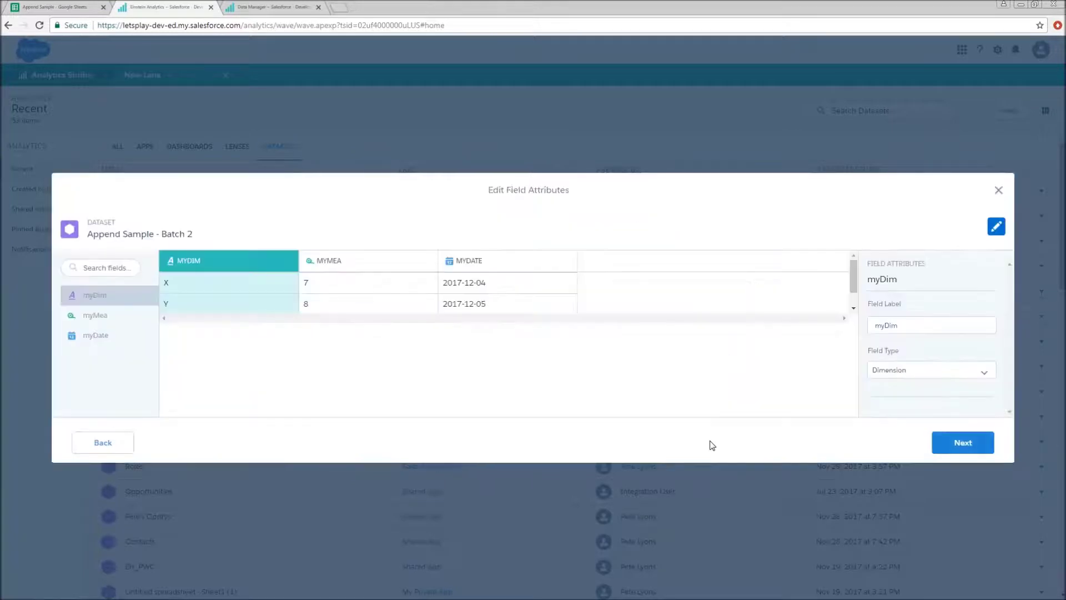
pyautogui.click(970, 442)
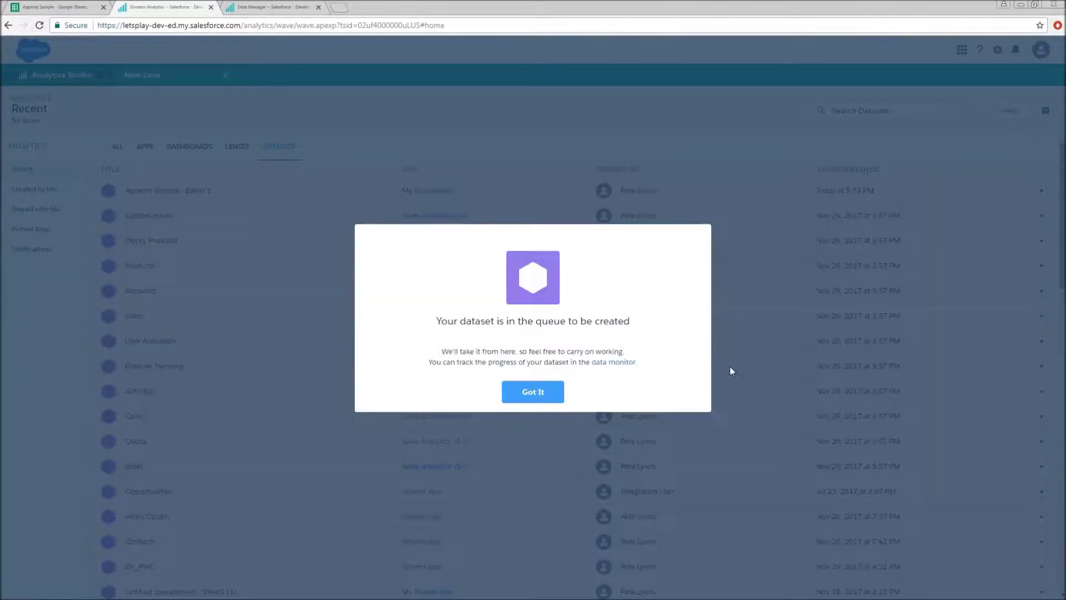
pyautogui.click(547, 389)
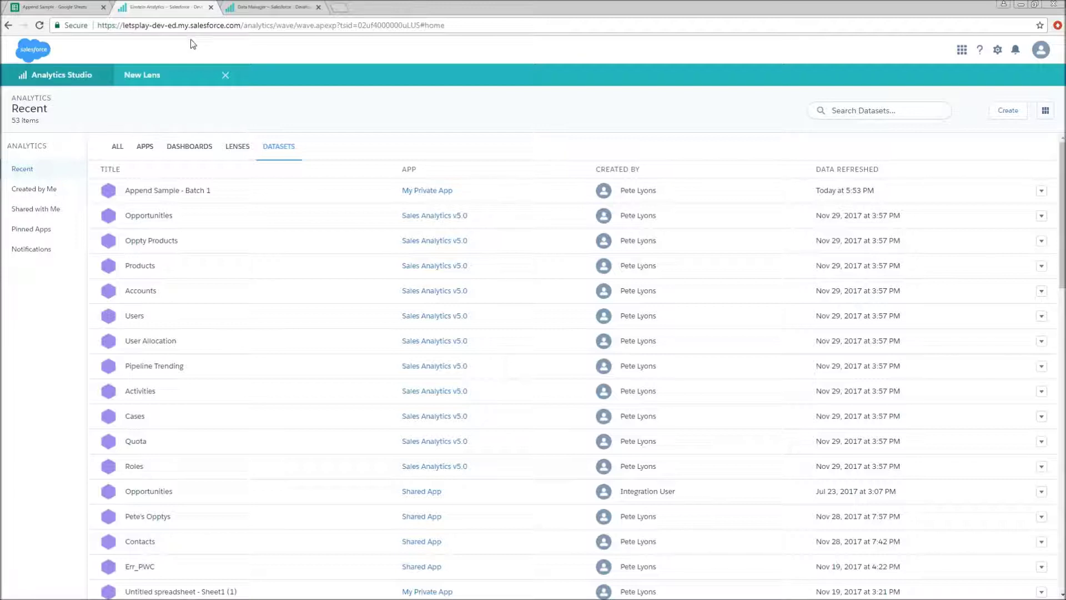
pyautogui.click(55, 75)
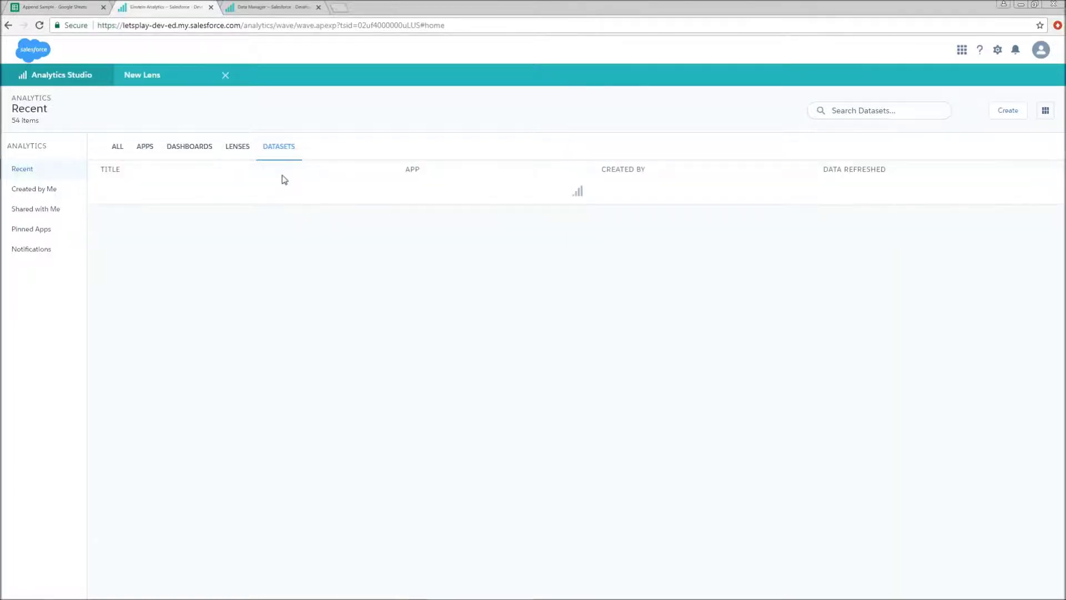
# - Open the Batch 2 dataset as a values table and remove the six extra myDate columns
pyautogui.click(189, 194)
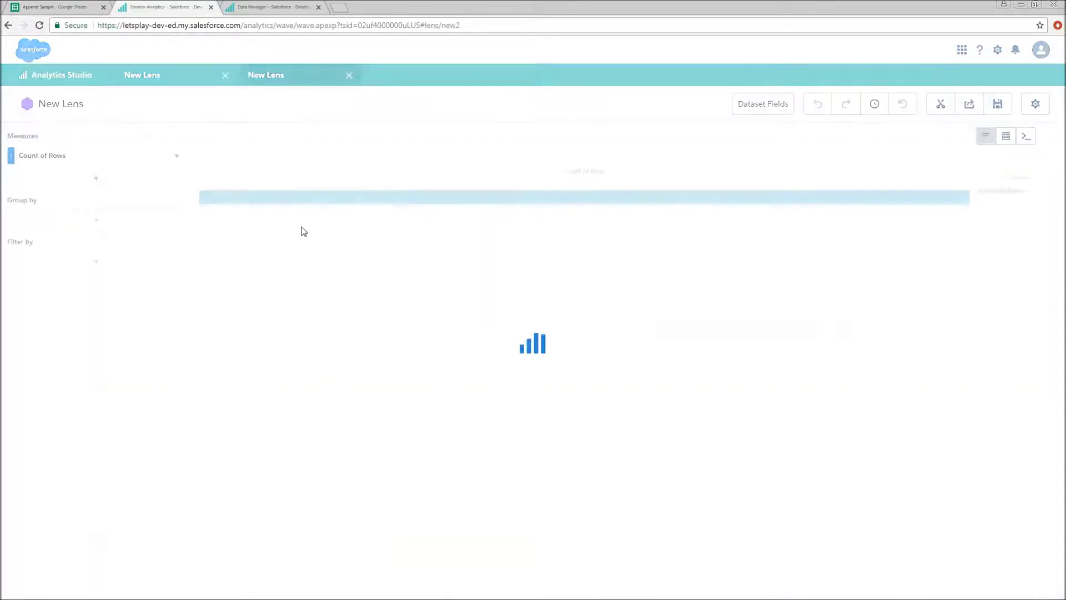
pyautogui.click(1007, 136)
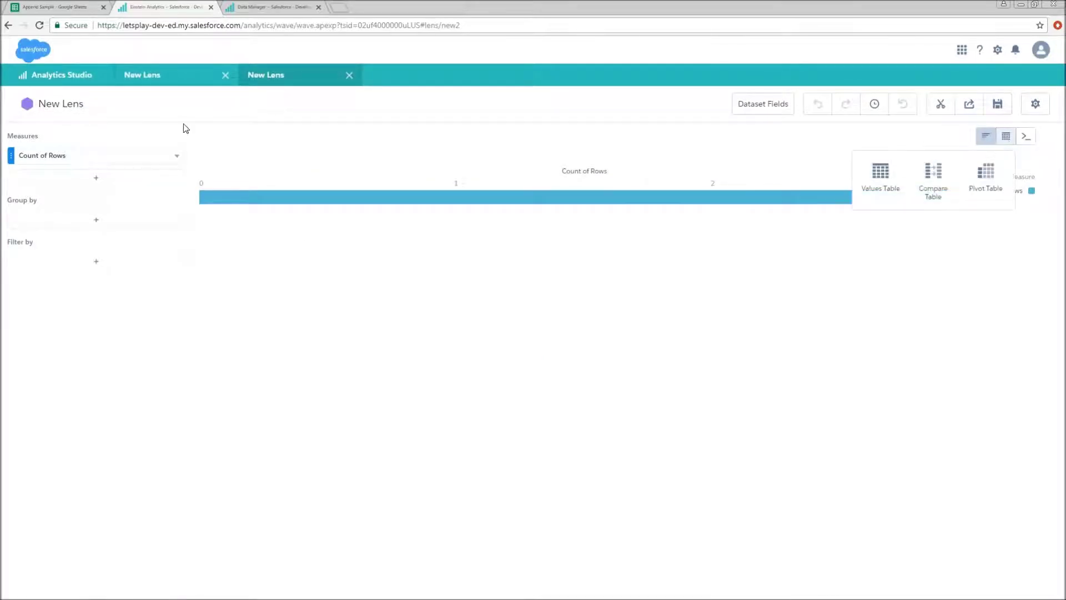
pyautogui.click(877, 176)
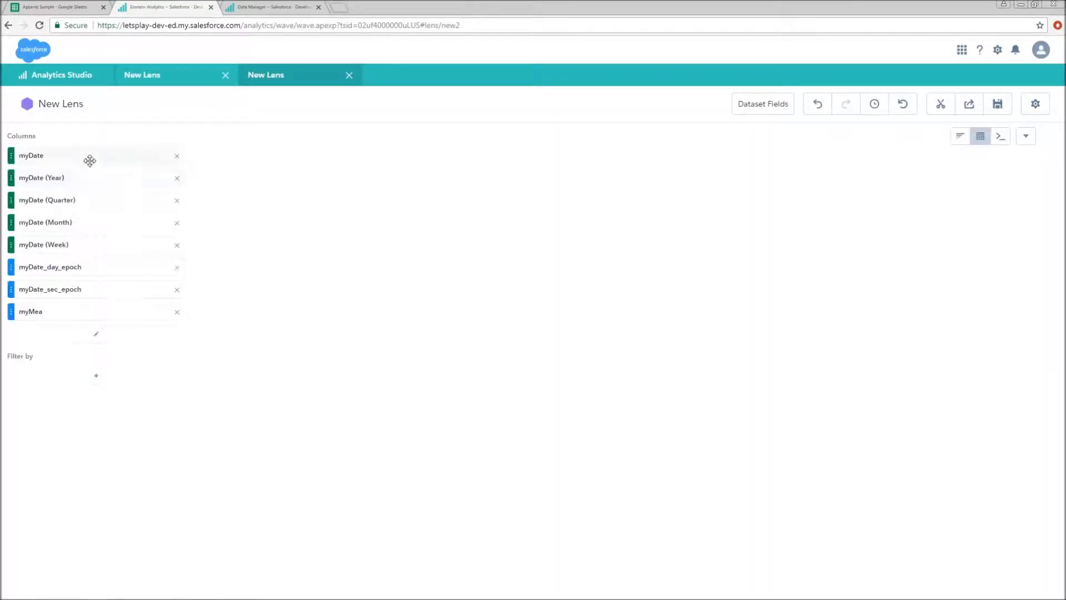
pyautogui.click(177, 178)
pyautogui.click(178, 178)
pyautogui.click(177, 179)
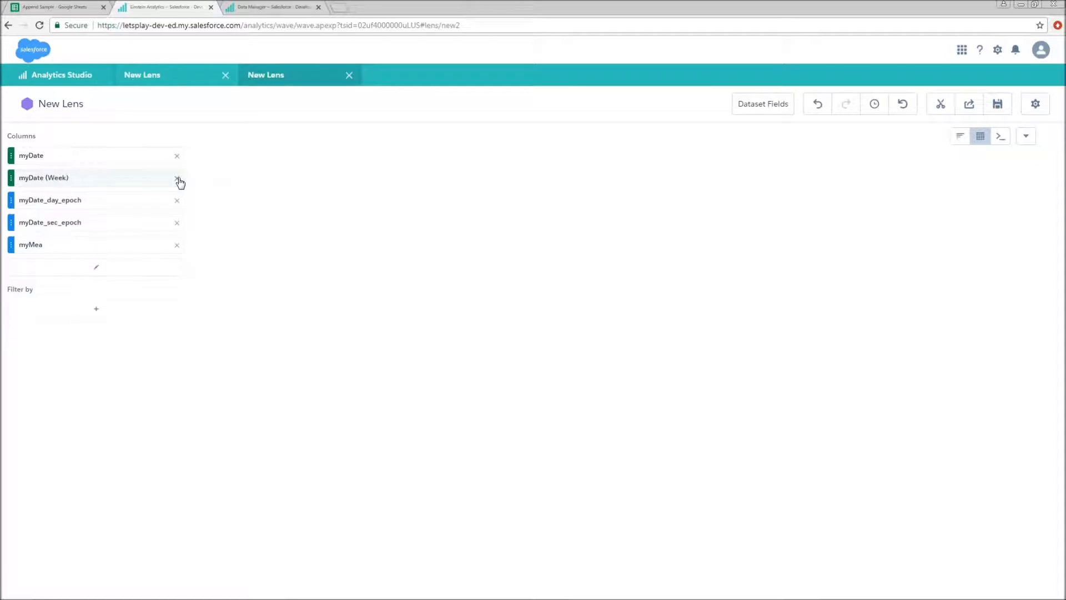
pyautogui.click(177, 178)
pyautogui.click(177, 178)
pyautogui.click(177, 178)
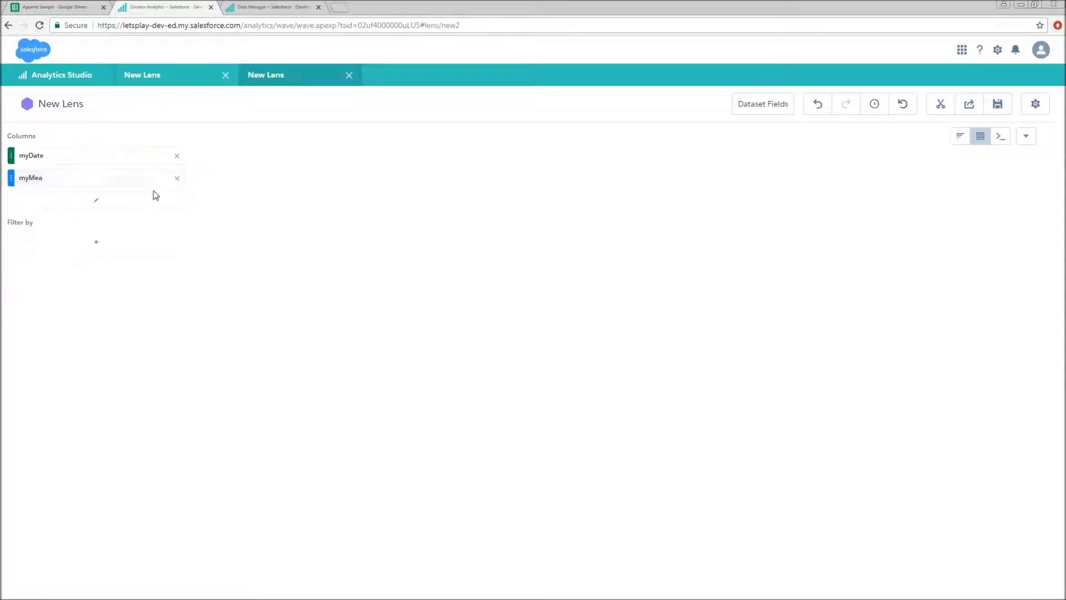
# - Add myDim as a column, compare with the Batch 1 lens, then switch to Dataflow 4
pyautogui.click(89, 206)
pyautogui.scroll(-3, 290, 267)
pyautogui.click(227, 324)
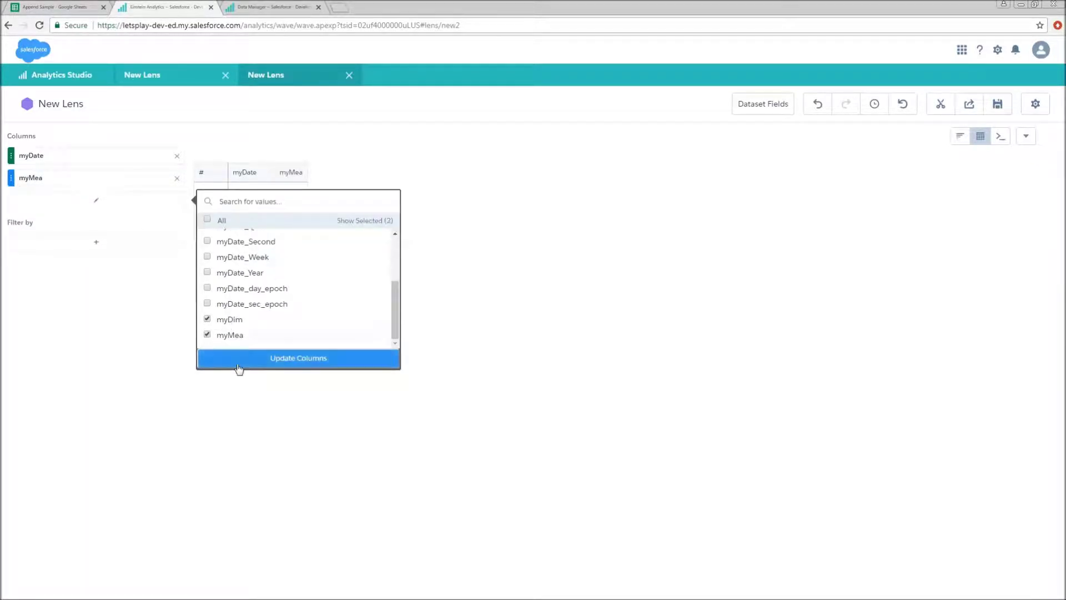
pyautogui.click(239, 363)
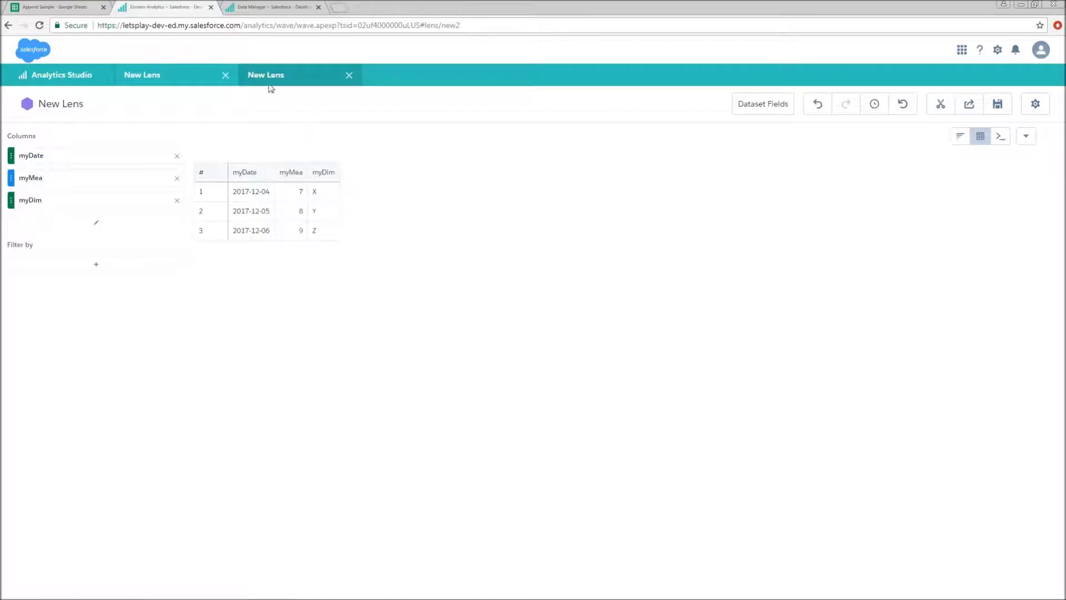
pyautogui.click(193, 77)
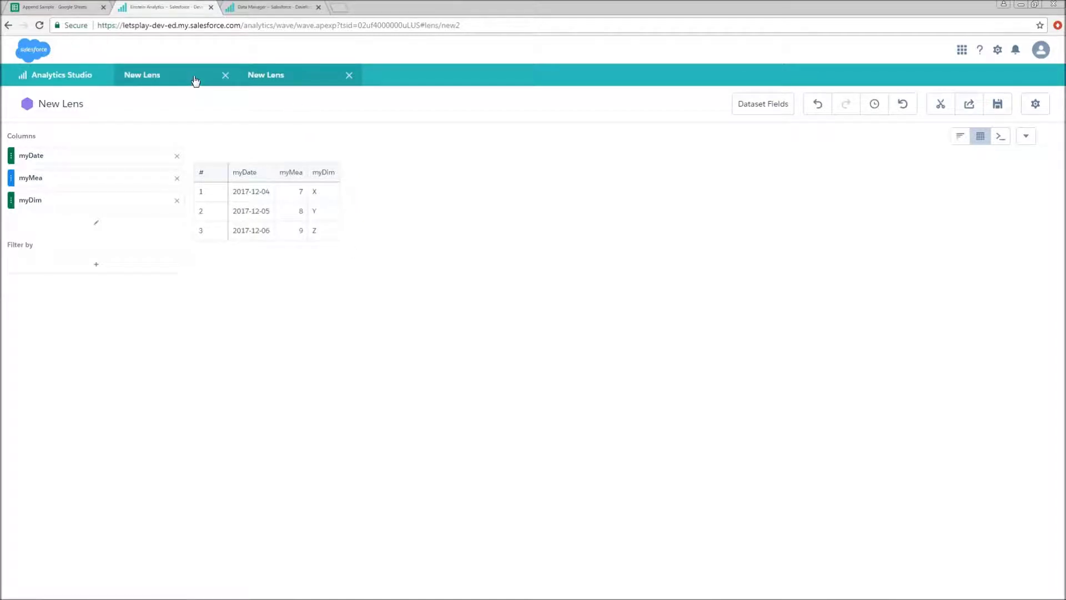
pyautogui.click(305, 74)
pyautogui.click(263, 6)
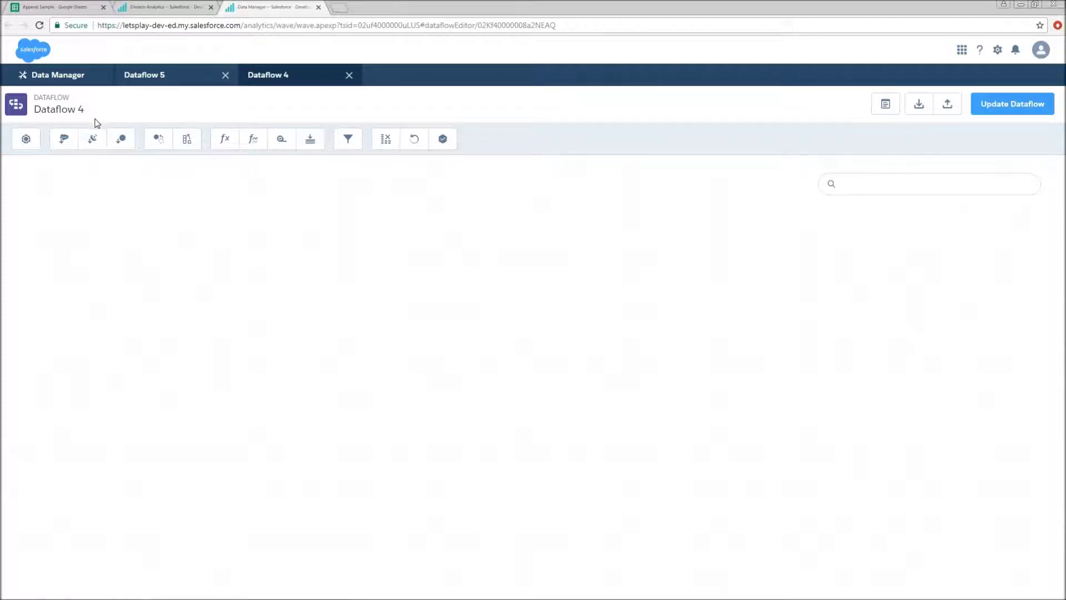
# - Add edgemart node get_sample_1 loading the Append Sample - Batch 1 dataset
pyautogui.click(122, 144)
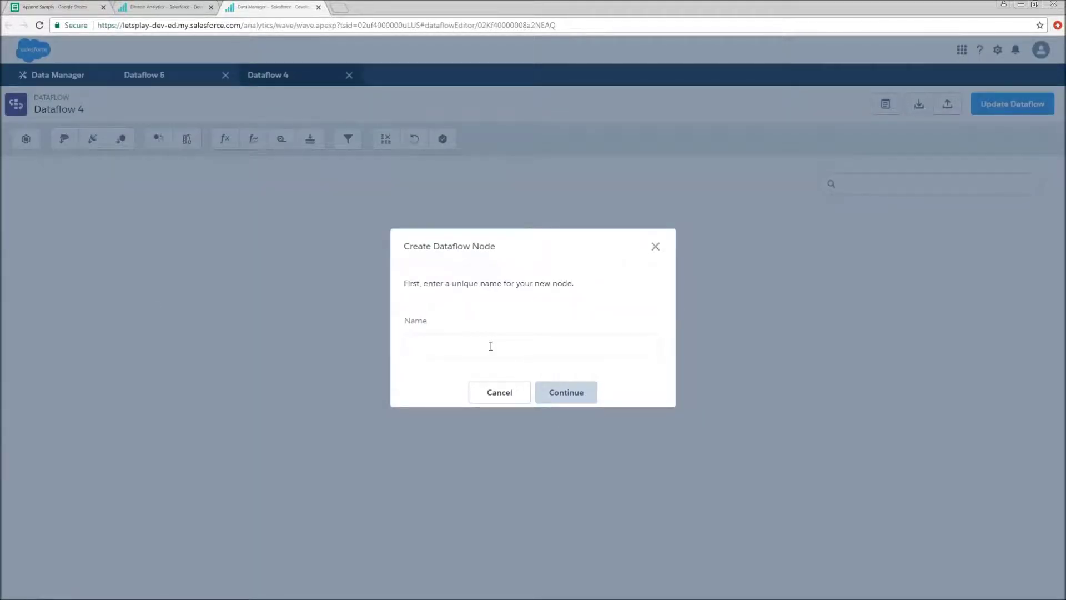
pyautogui.write('get_sample_1')
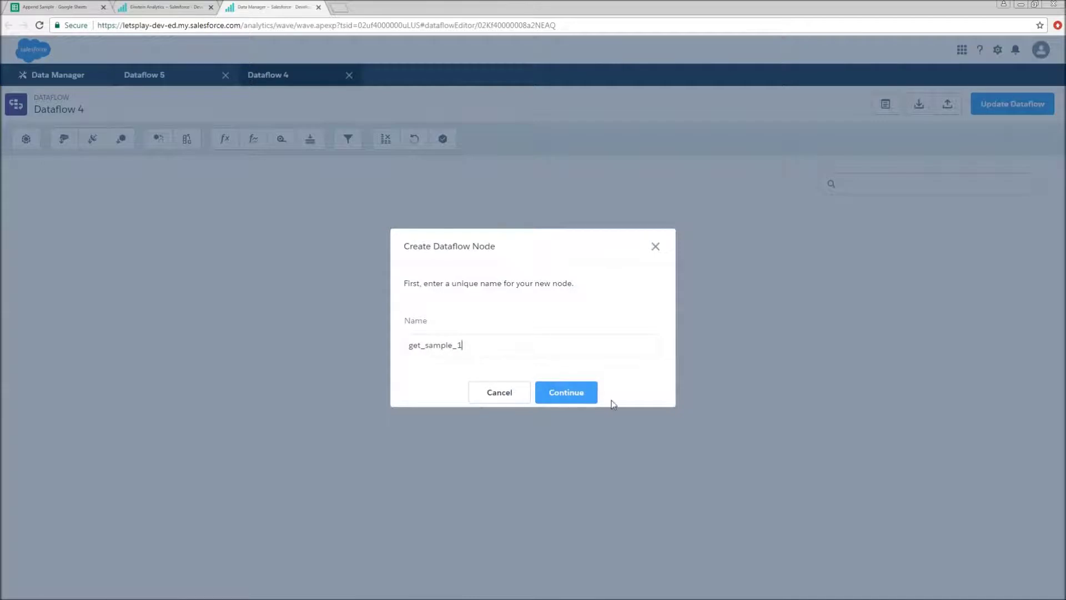
pyautogui.click(574, 395)
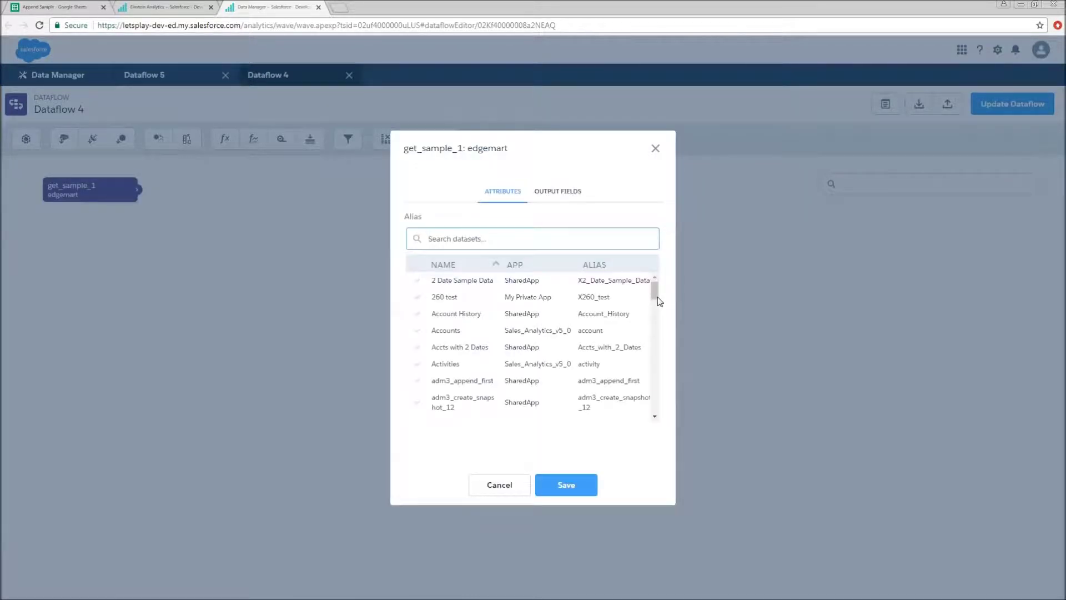
pyautogui.write('sa')
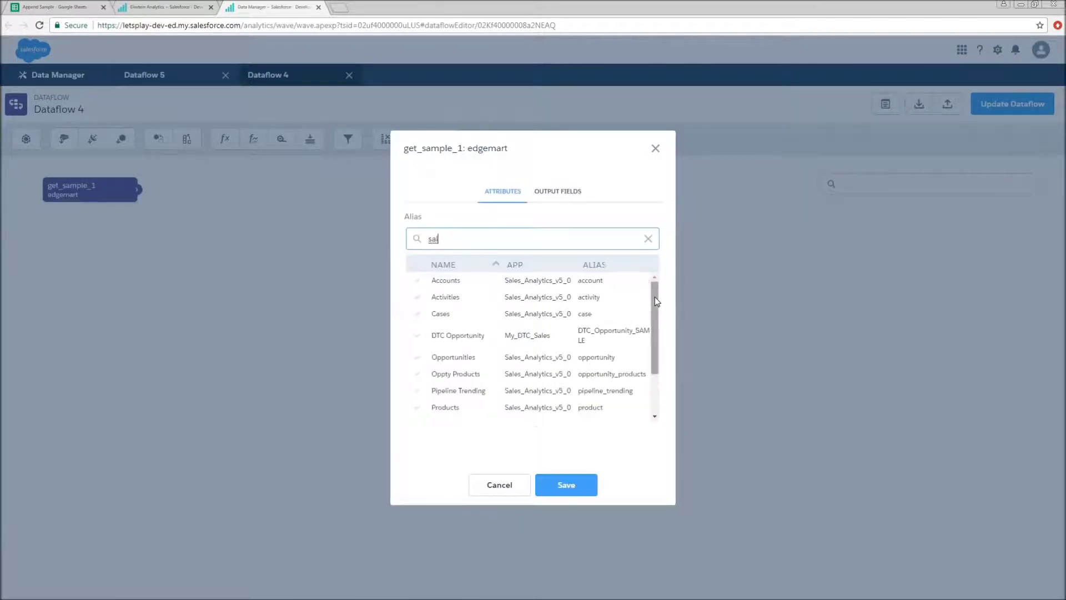
pyautogui.write('mple')
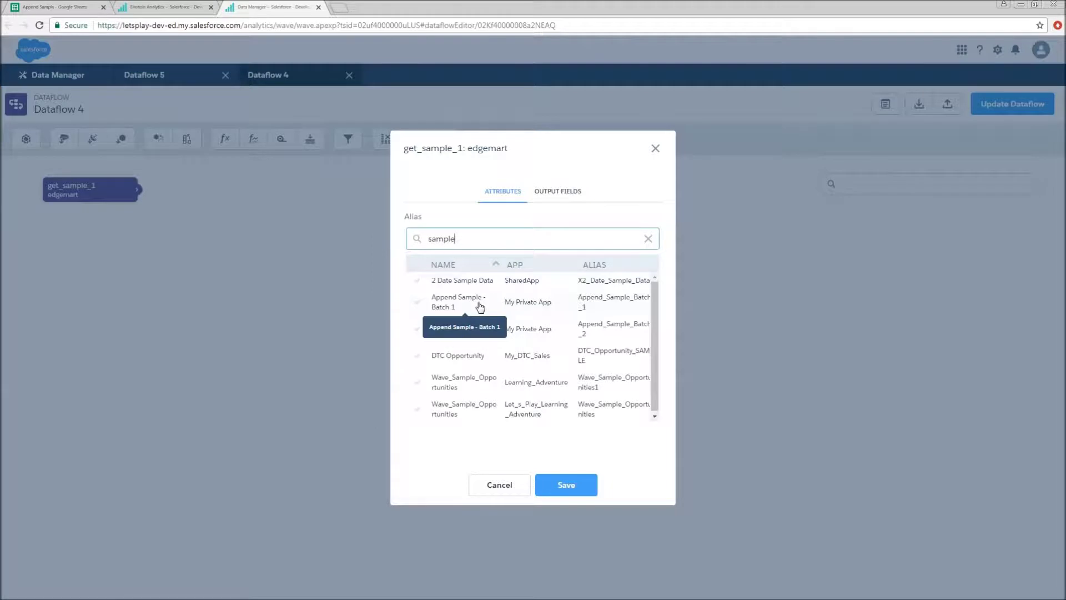
pyautogui.click(481, 306)
pyautogui.click(563, 485)
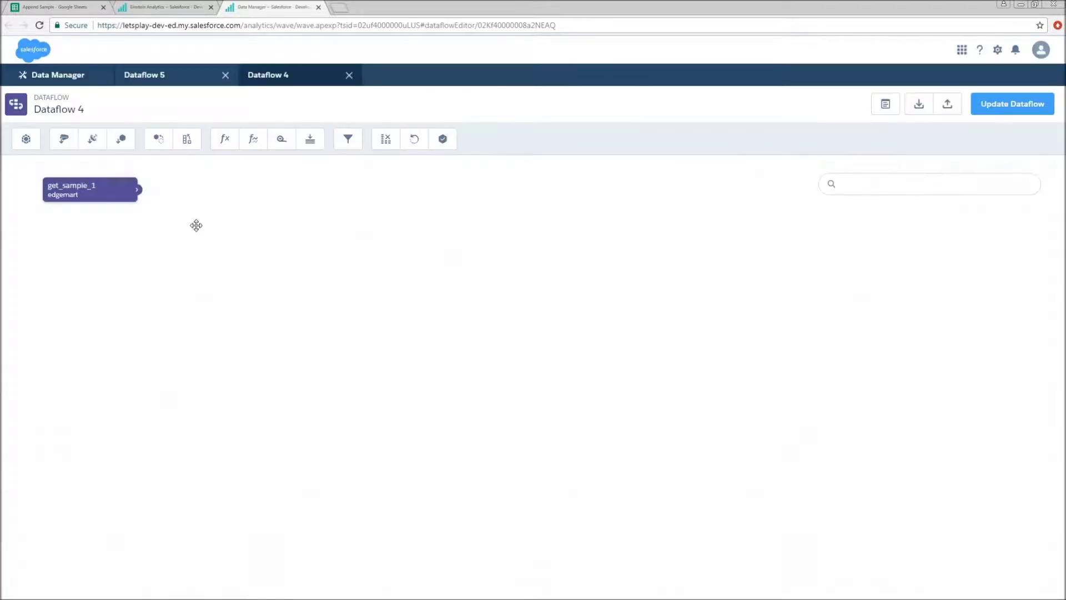
# - Add edgemart node get_sample_2 loading the Append Sample - Batch 2 dataset
pyautogui.click(120, 139)
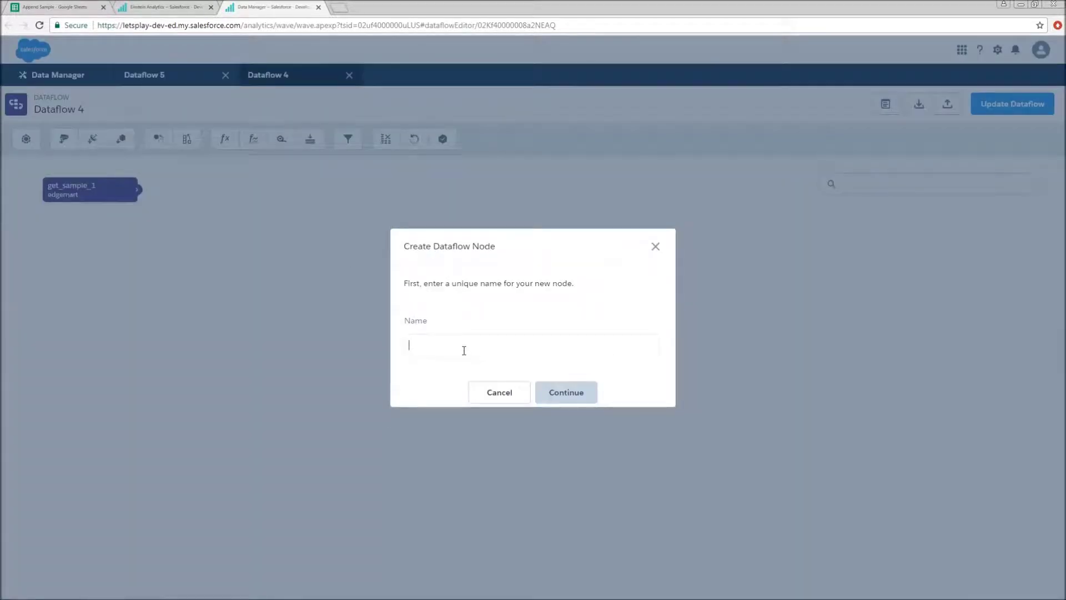
pyautogui.write('get_sample_2')
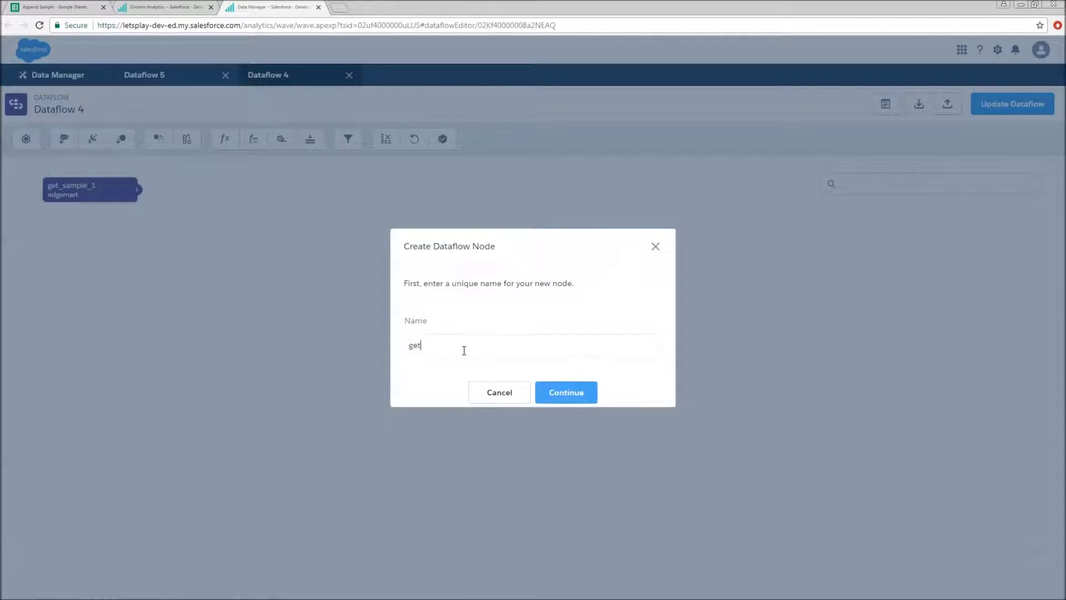
pyautogui.click(567, 392)
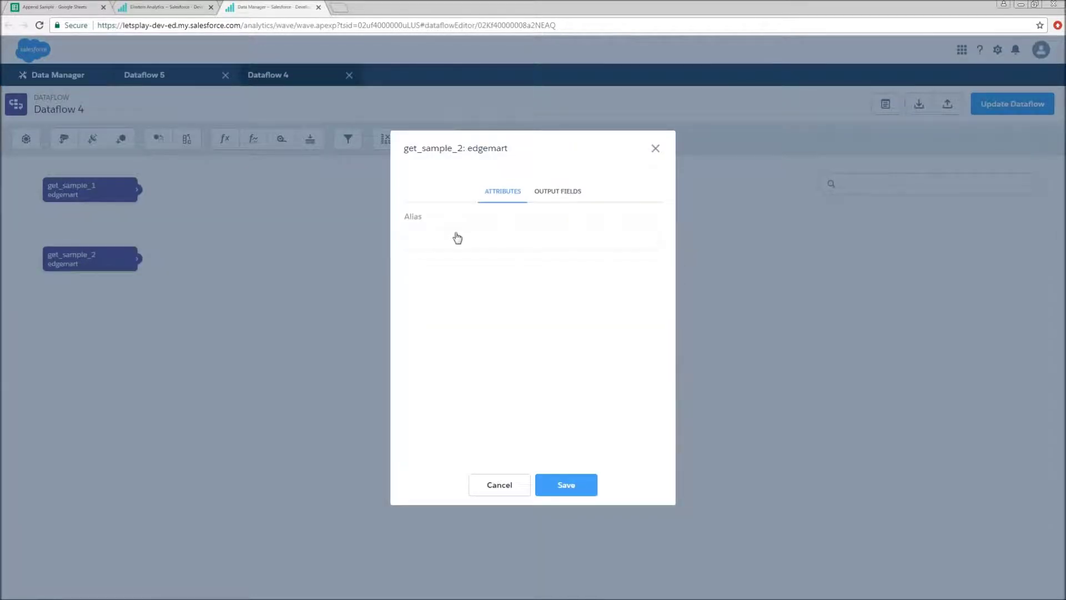
pyautogui.write('sample')
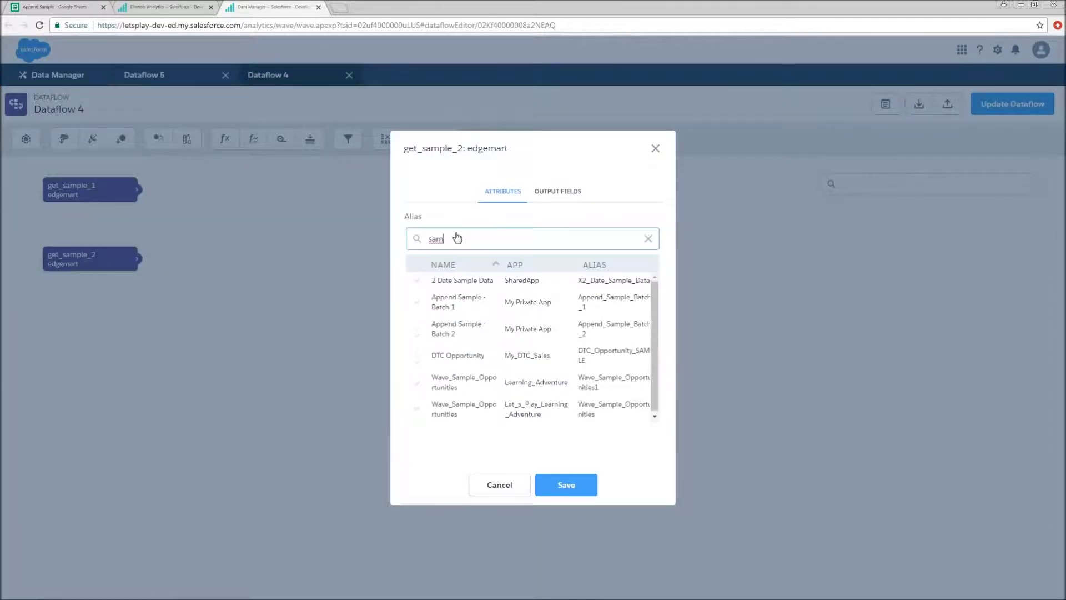
pyautogui.click(473, 333)
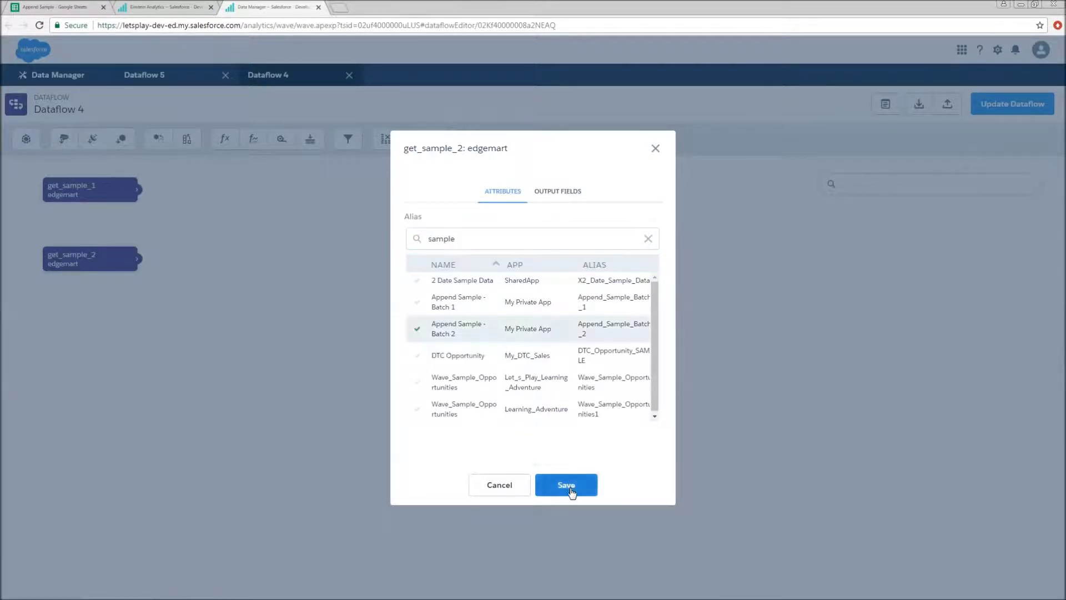
pyautogui.click(567, 486)
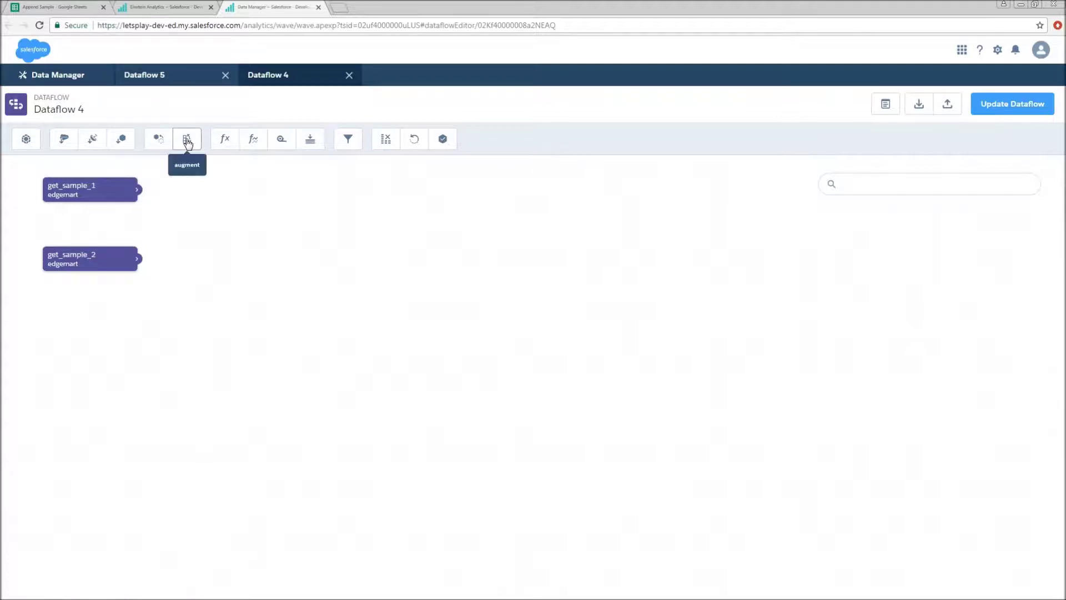
pyautogui.moveTo(187, 142); pyautogui.dragTo(219, 208)
# - Add append node append_1_and_2 sourcing get_sample_1 and get_sample_2, placed right of them, then start an sfdcRegister node
pyautogui.click(157, 145)
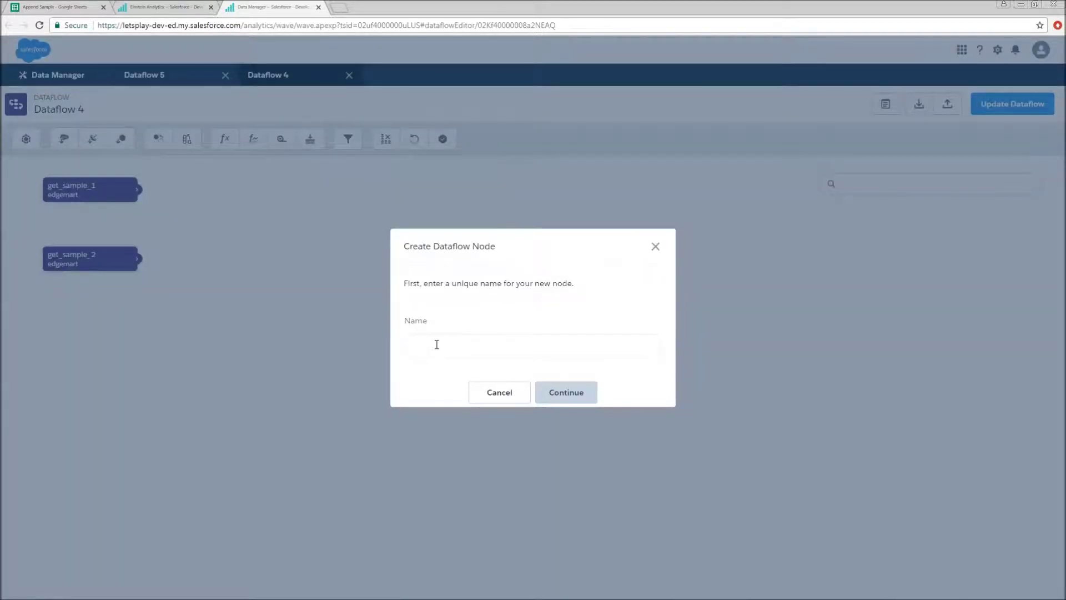
pyautogui.write('append_1_and_2')
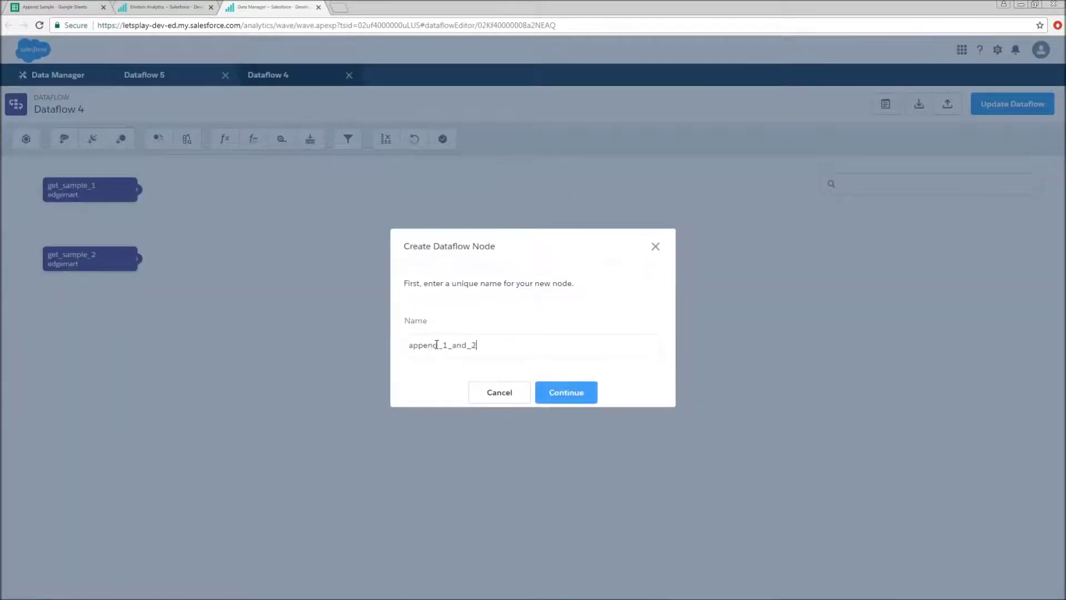
pyautogui.click(584, 394)
pyautogui.click(436, 238)
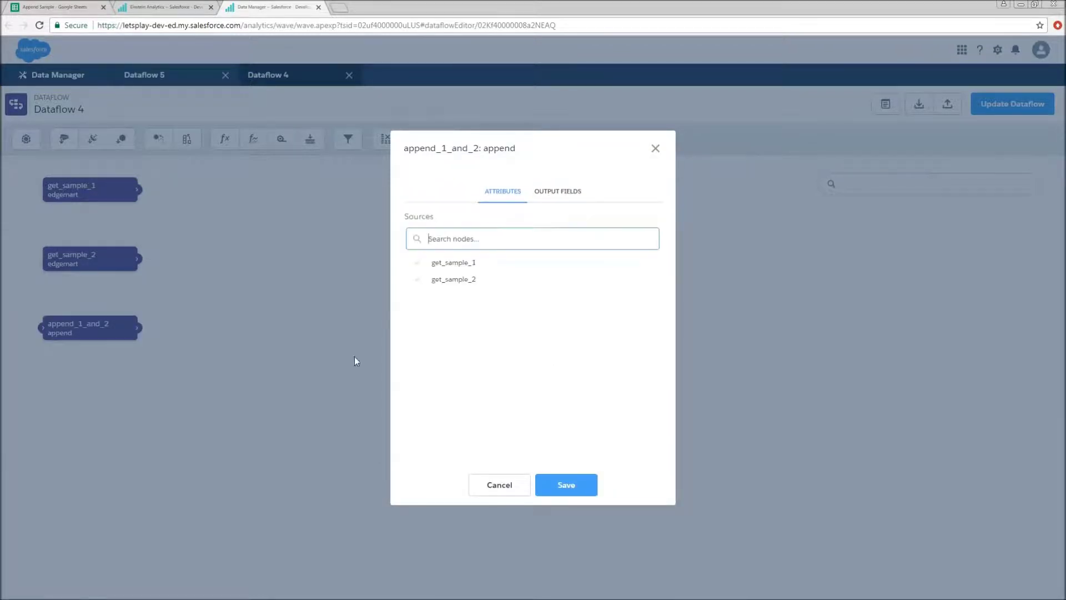
pyautogui.click(445, 263)
pyautogui.click(438, 281)
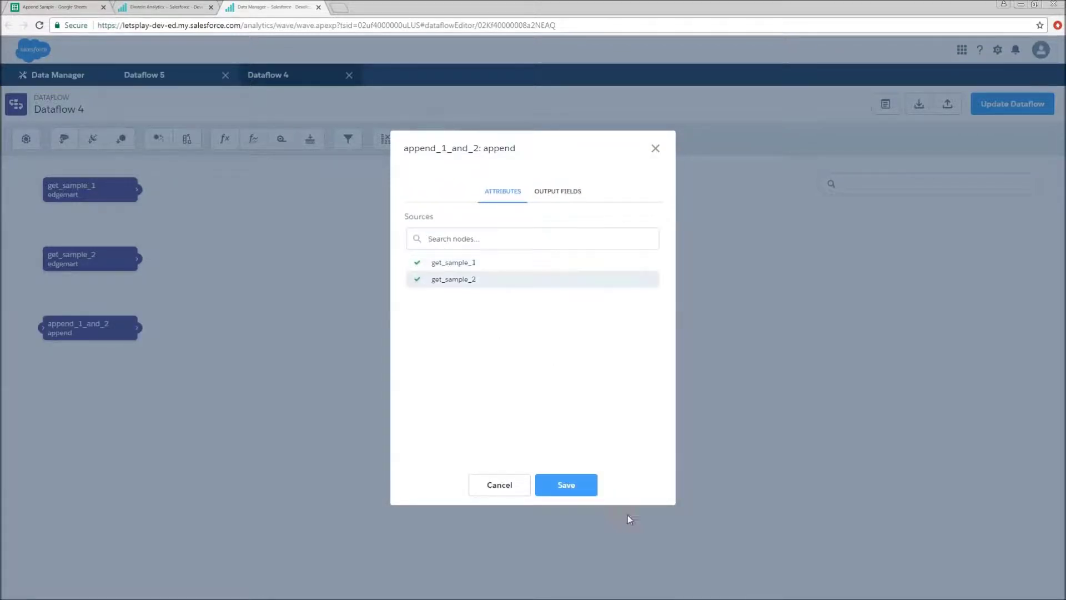
pyautogui.click(567, 485)
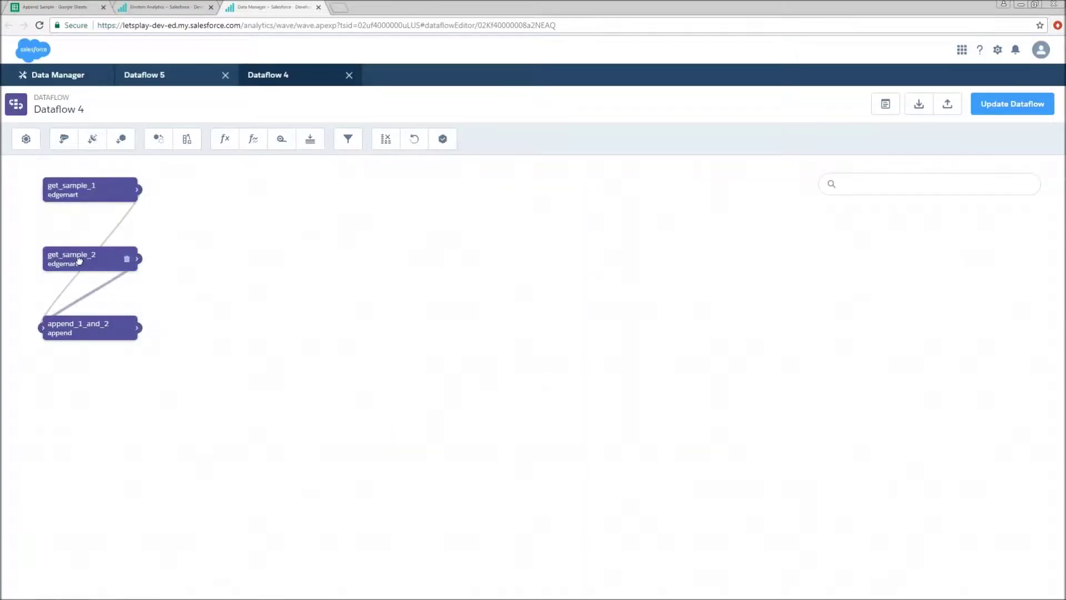
pyautogui.moveTo(91, 328); pyautogui.dragTo(267, 226)
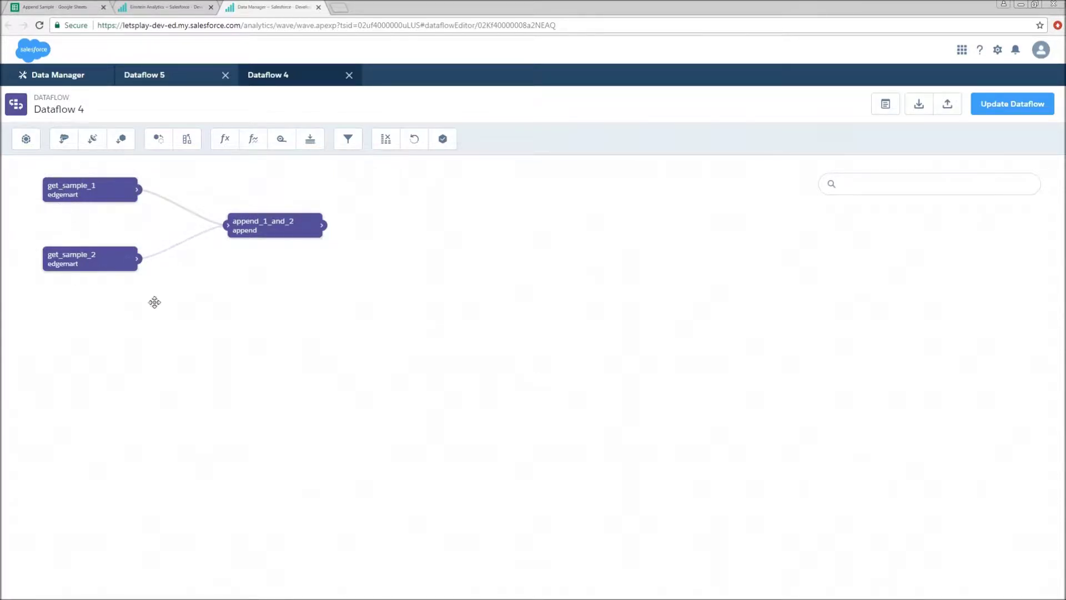
pyautogui.click(443, 141)
# - Add register node register_1&2 sourced from append_1_and_2, with alias and name Appended
pyautogui.click(469, 338)
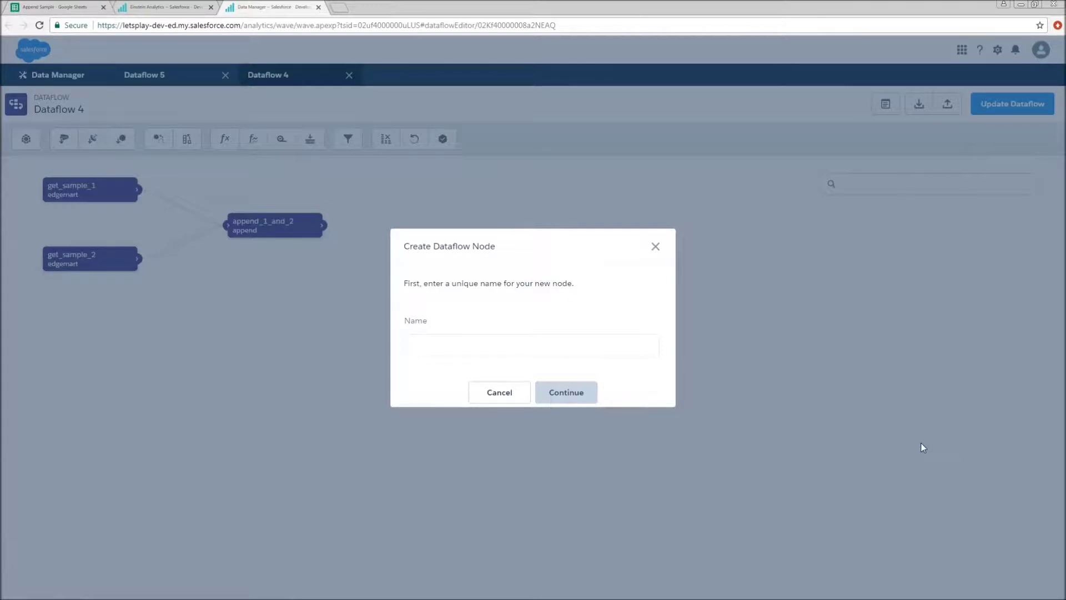
pyautogui.write('register_1&2')
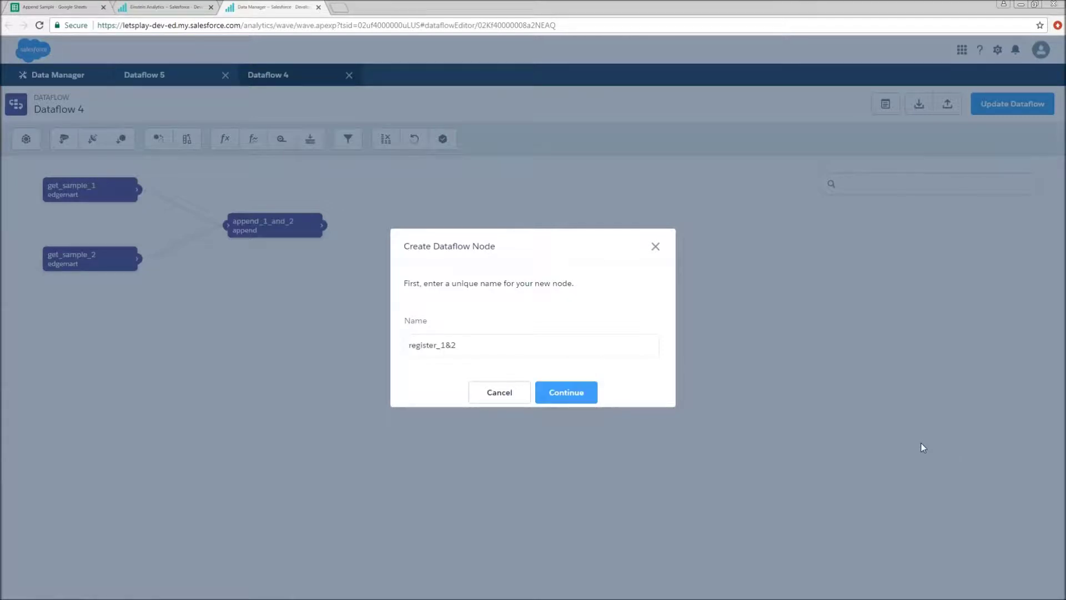
pyautogui.click(572, 395)
pyautogui.click(501, 239)
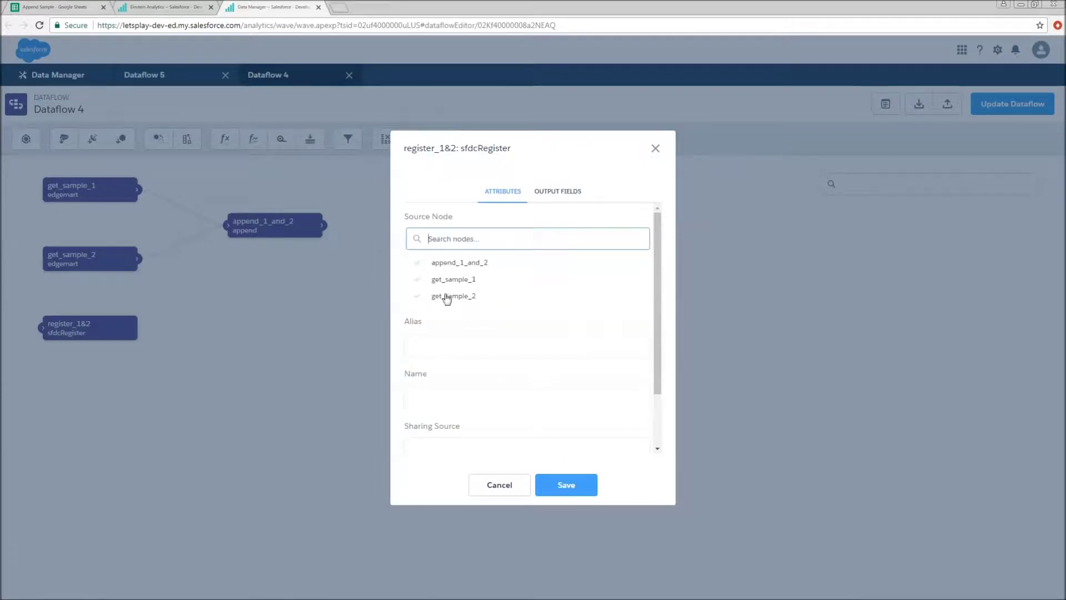
pyautogui.click(447, 261)
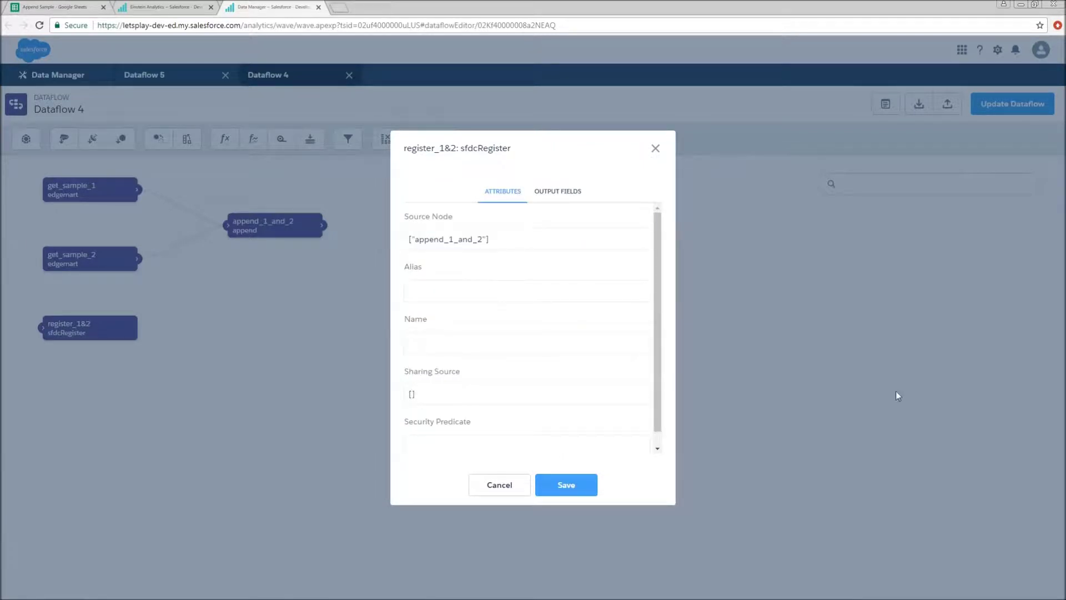
pyautogui.write('Appended')
pyautogui.press('Tab')
pyautogui.write('Appended')
pyautogui.click(555, 485)
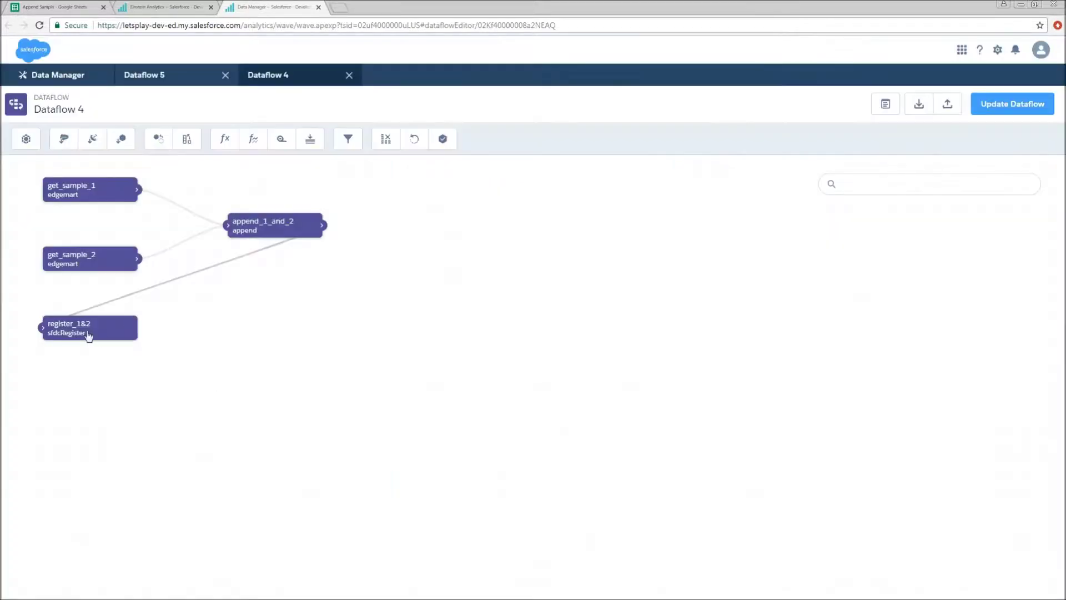
# - Place register_1&2 beside append_1_and_2 and save Dataflow 4 over its previous version
pyautogui.moveTo(89, 336); pyautogui.dragTo(431, 234)
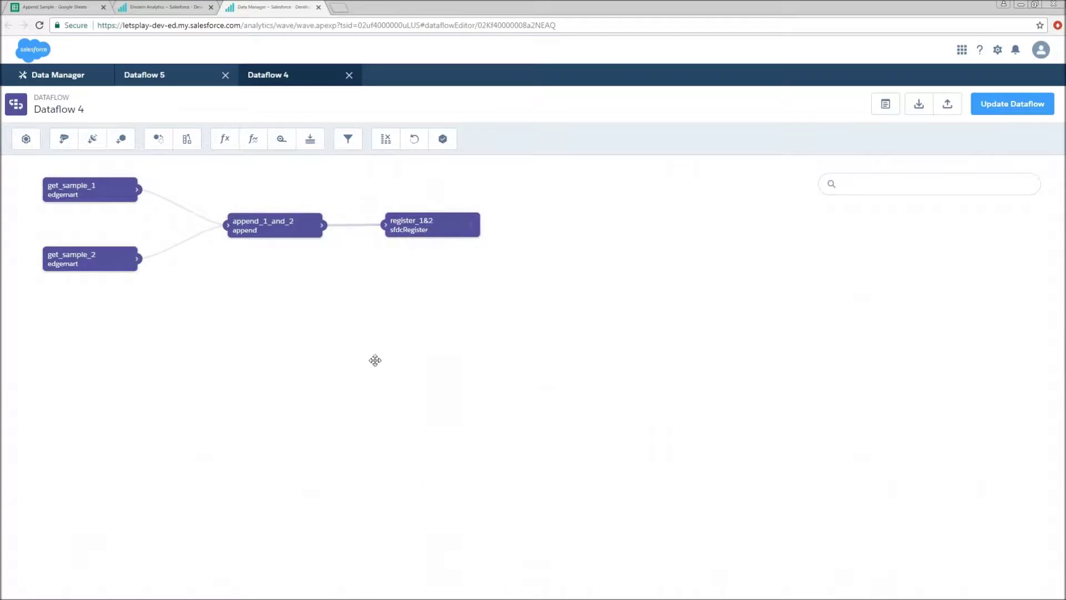
pyautogui.click(1012, 105)
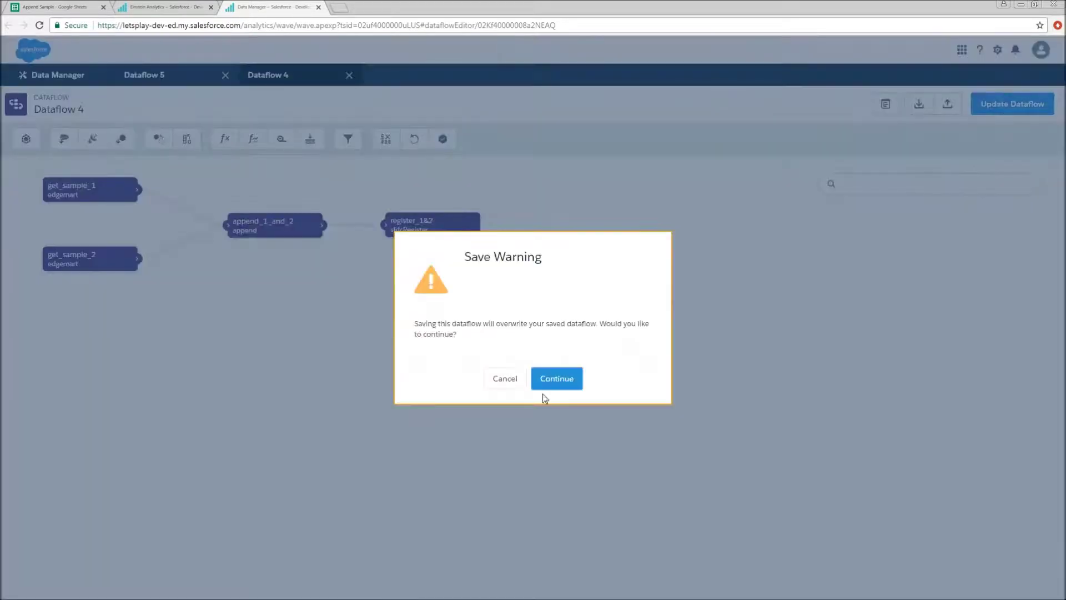
pyautogui.click(550, 380)
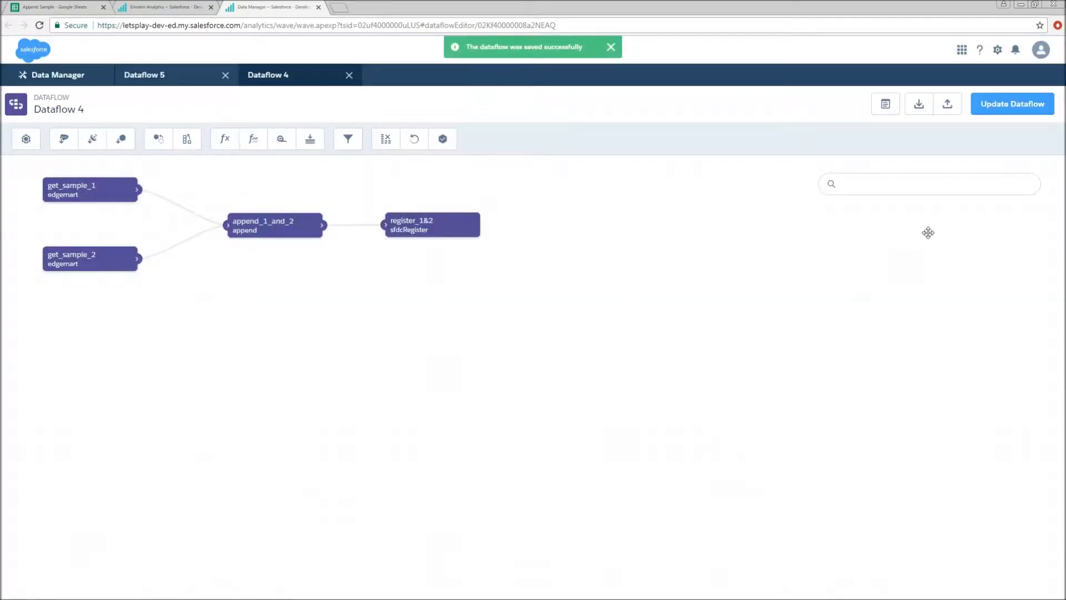
pyautogui.click(36, 77)
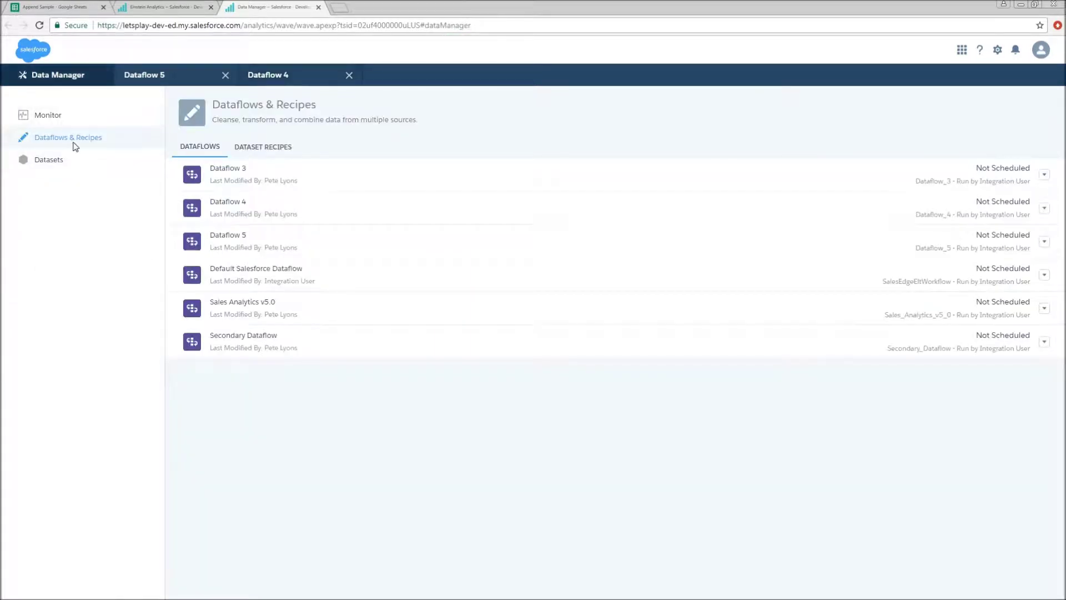
# - Start Dataflow 4 from the Dataflows list and follow its Running job in Monitor
pyautogui.click(298, 79)
pyautogui.click(37, 82)
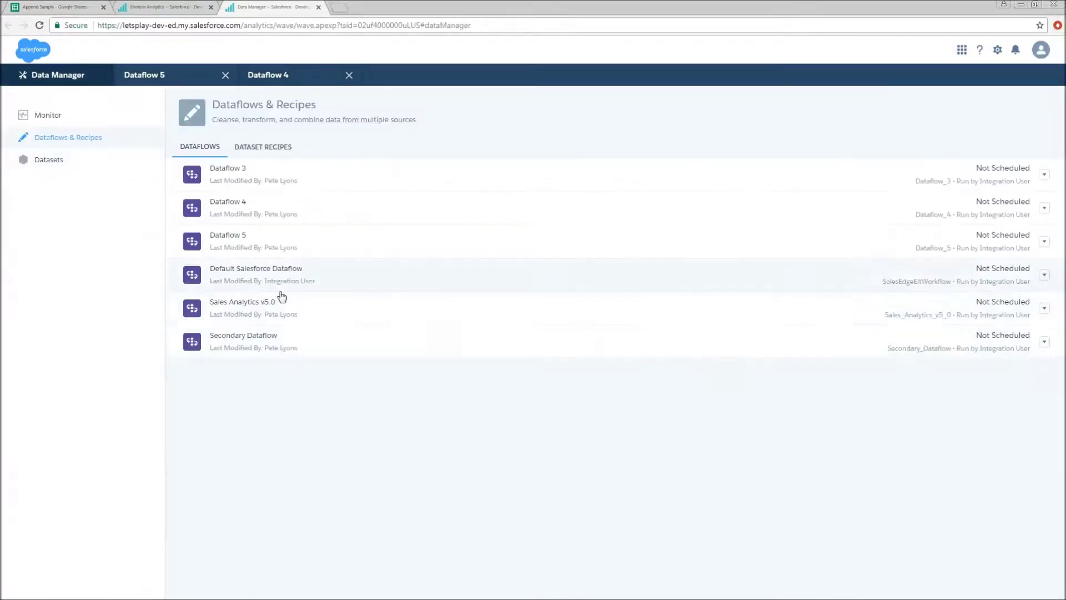
pyautogui.click(1044, 208)
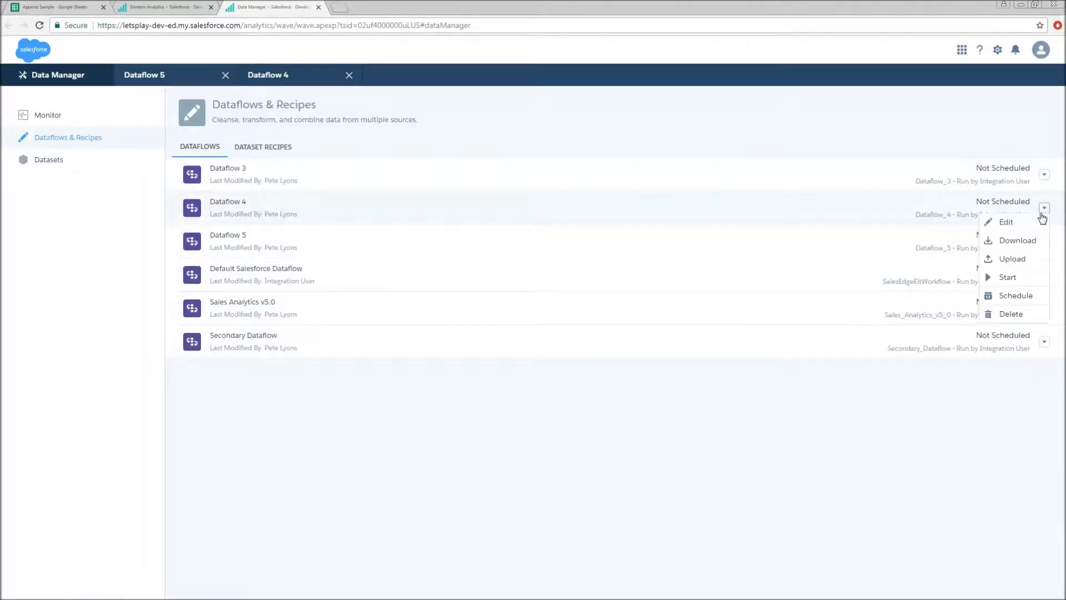
pyautogui.click(1006, 277)
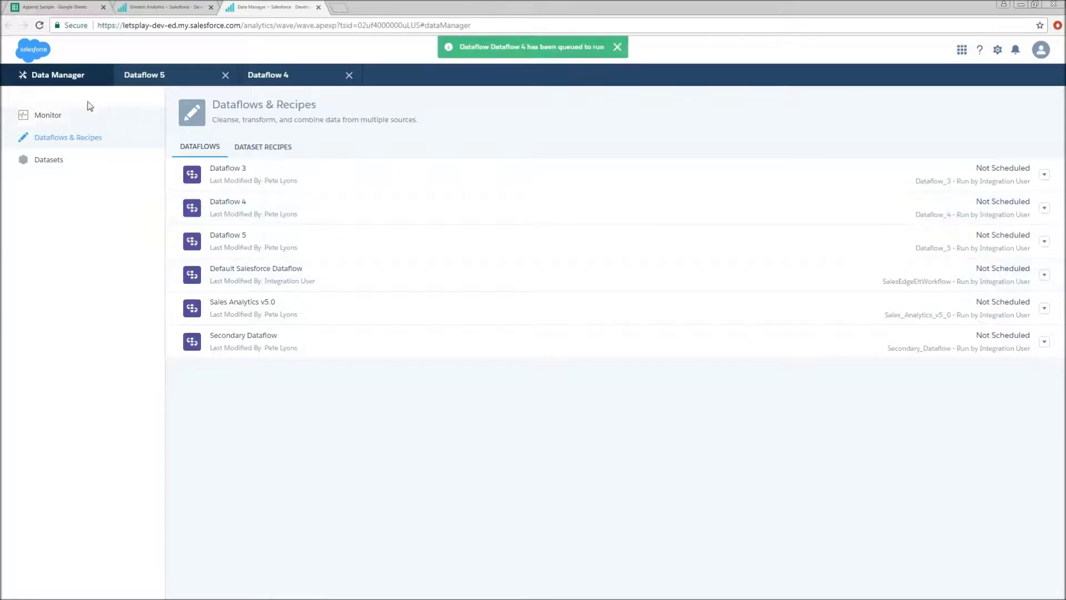
pyautogui.click(62, 115)
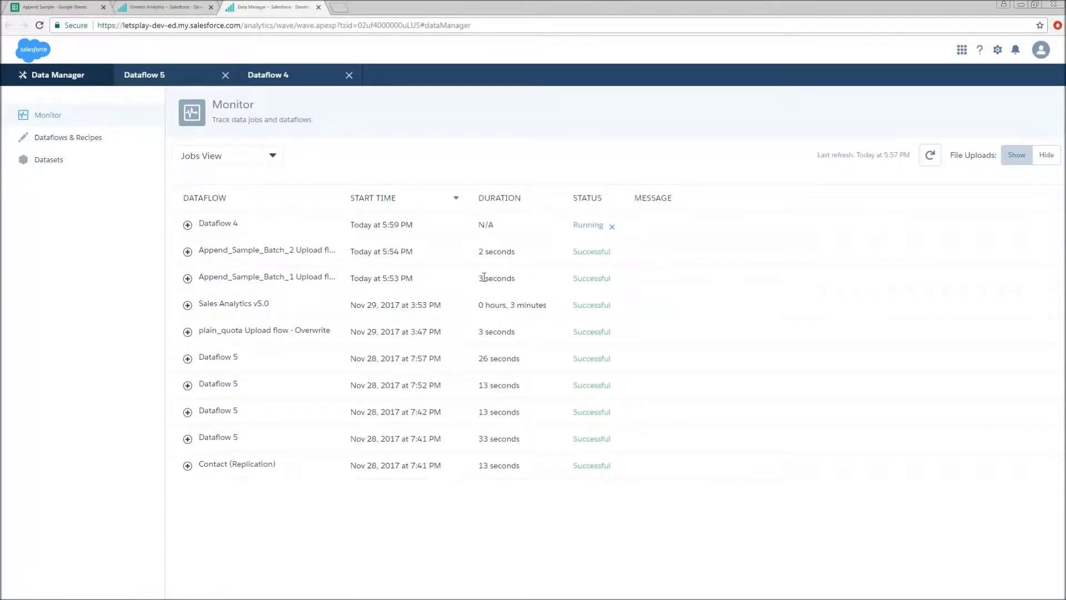
# - Expand the Append_Sample_Batch_1 upload job to see its four successful nodes and digest's 3 rows
pyautogui.click(188, 278)
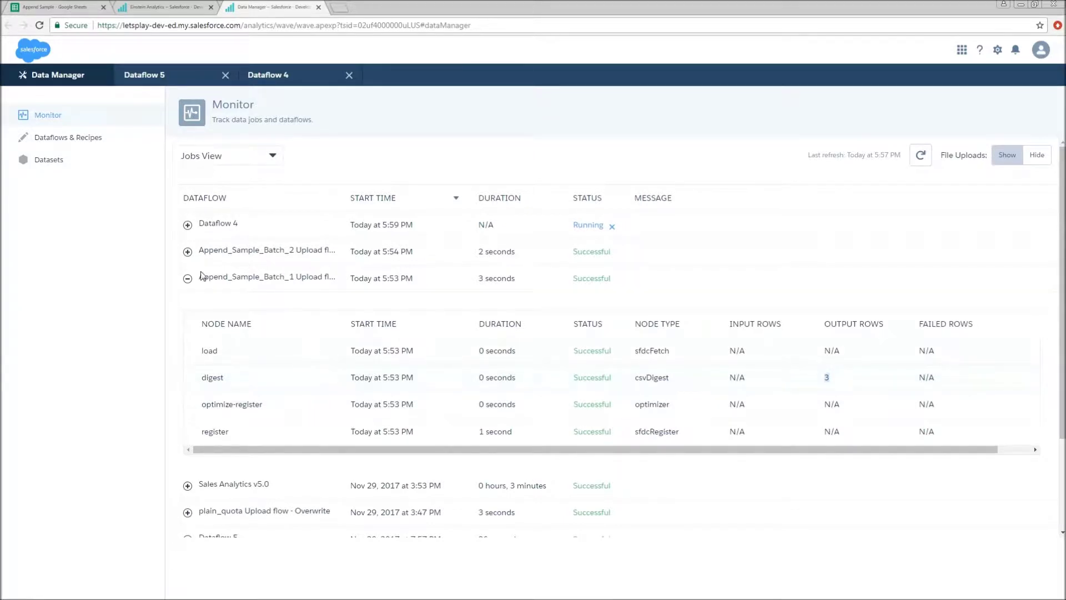
# - Refresh the monitor and expand Dataflow 4's run, checking append_1_and_2's 6 input and output rows
pyautogui.click(920, 155)
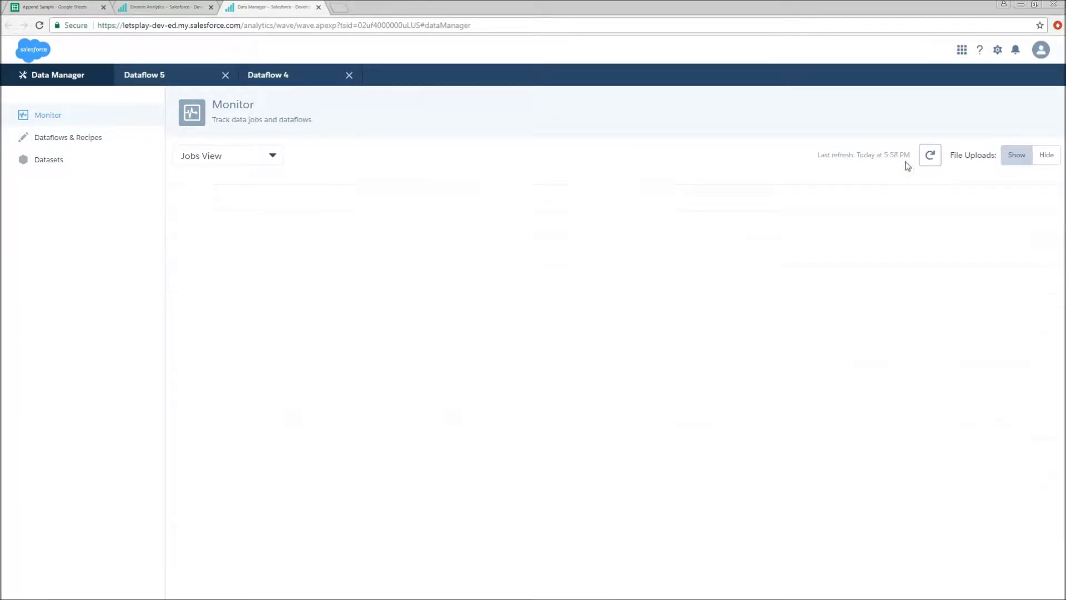
pyautogui.click(188, 225)
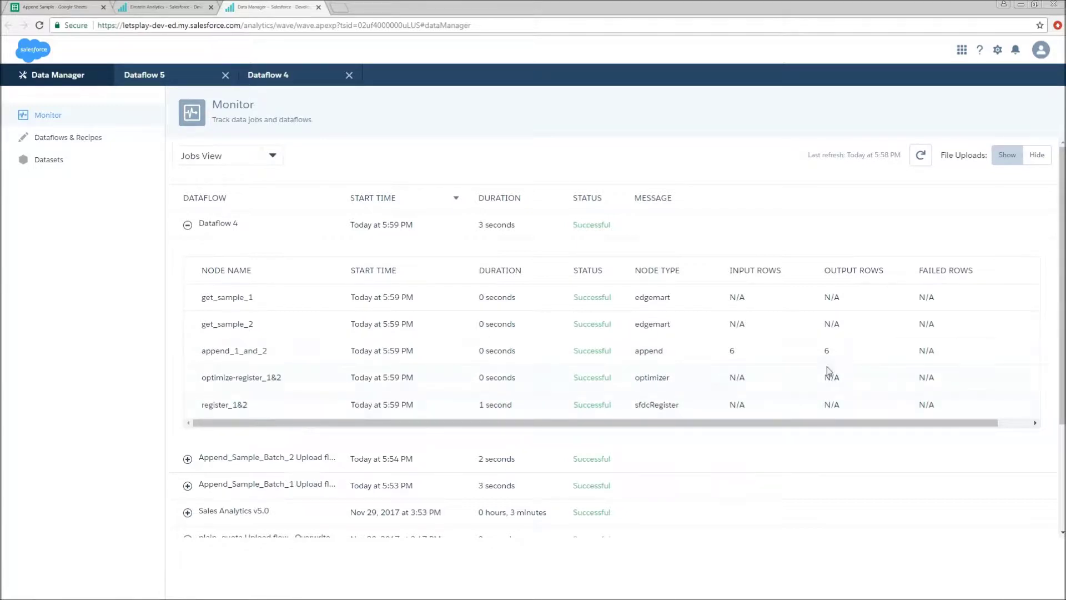
pyautogui.moveTo(858, 356); pyautogui.dragTo(721, 357)
pyautogui.click(690, 314)
pyautogui.click(136, 7)
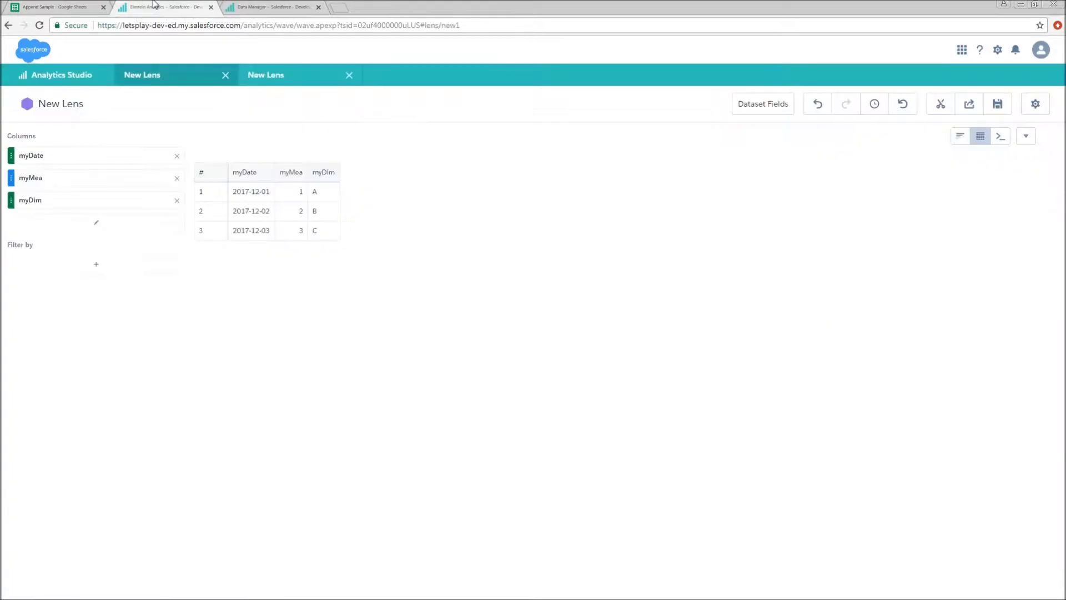
# - Open the Appended dataset in a new lens displayed as a values table
pyautogui.click(39, 77)
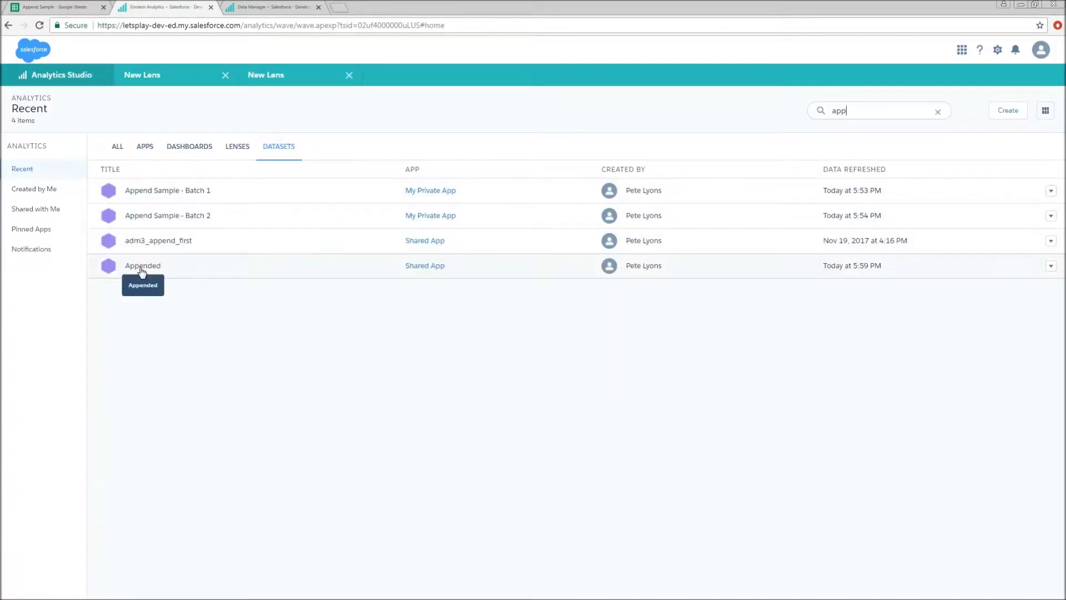
pyautogui.click(138, 273)
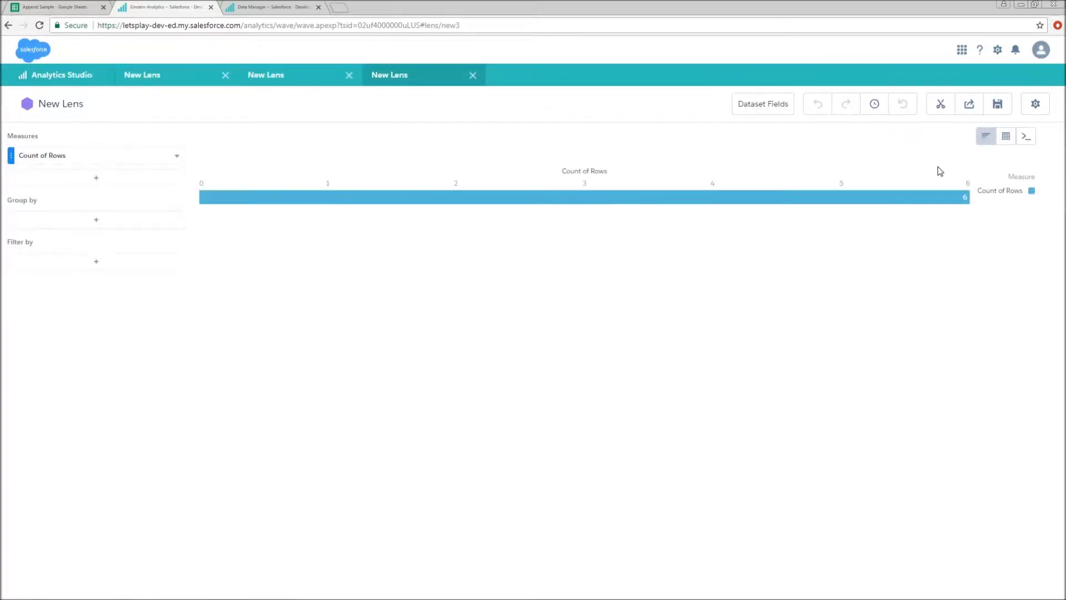
pyautogui.moveTo(1004, 138)
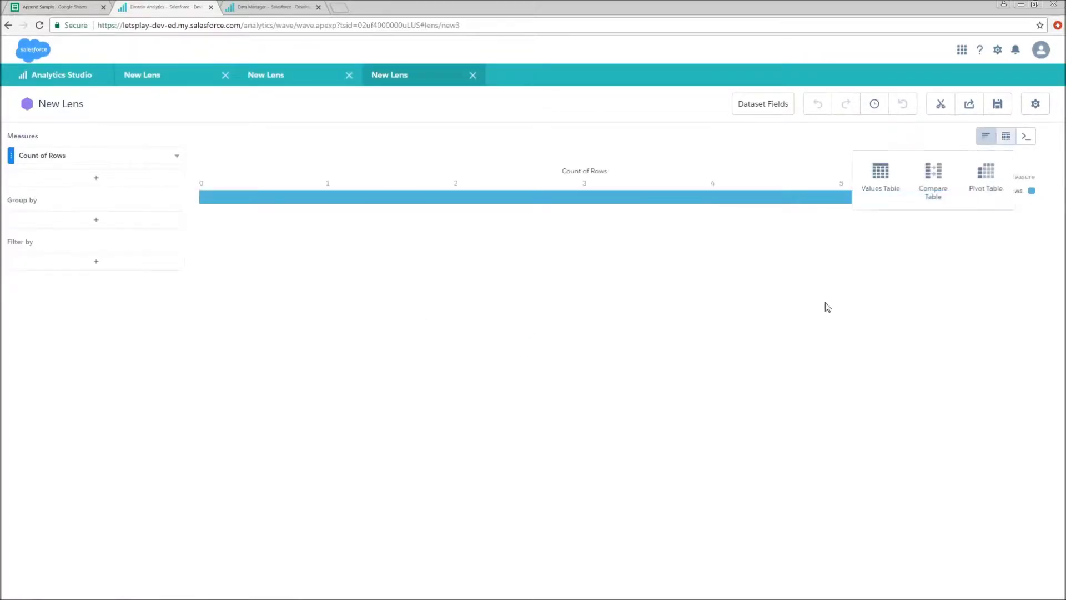
pyautogui.click(882, 178)
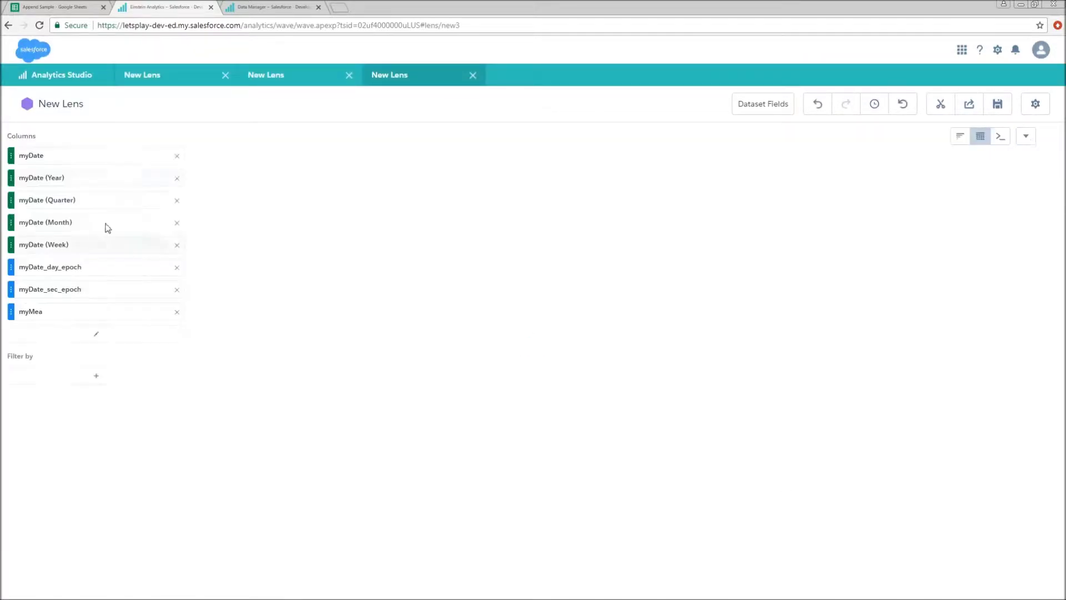
# - Remove the extra myDate and epoch date columns and add myDim to the table
pyautogui.click(178, 180)
pyautogui.click(177, 180)
pyautogui.click(178, 180)
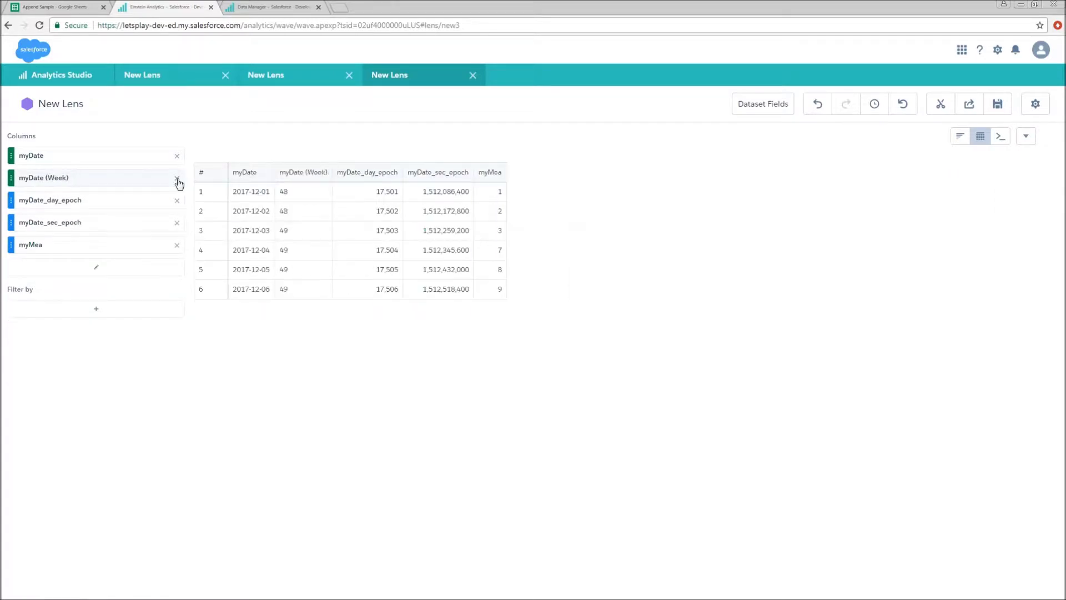
pyautogui.click(177, 179)
pyautogui.click(178, 180)
pyautogui.click(178, 179)
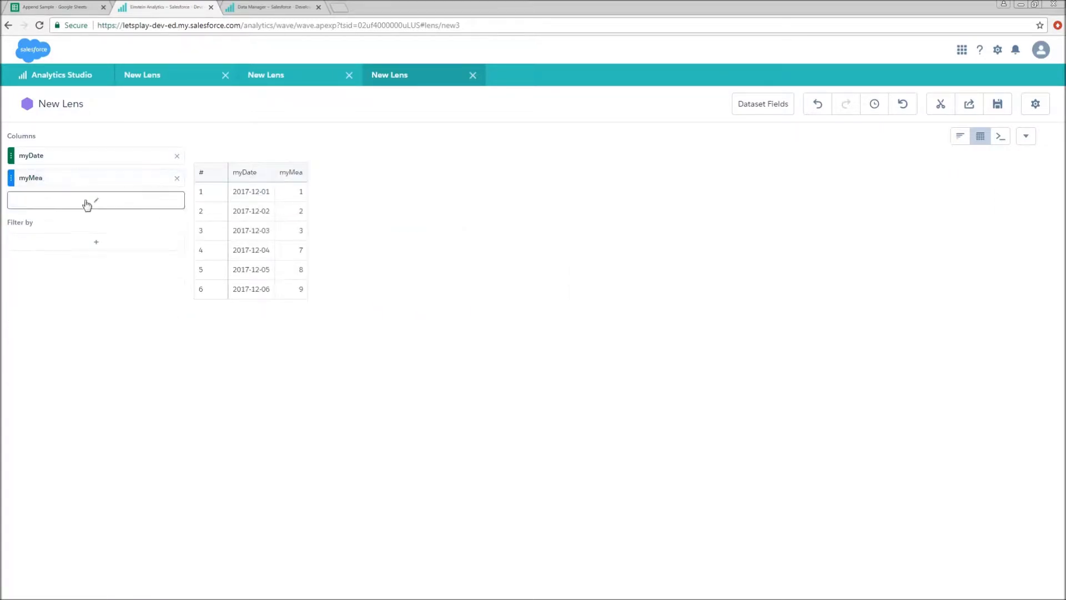
pyautogui.click(78, 200)
pyautogui.scroll(-3, 266, 309)
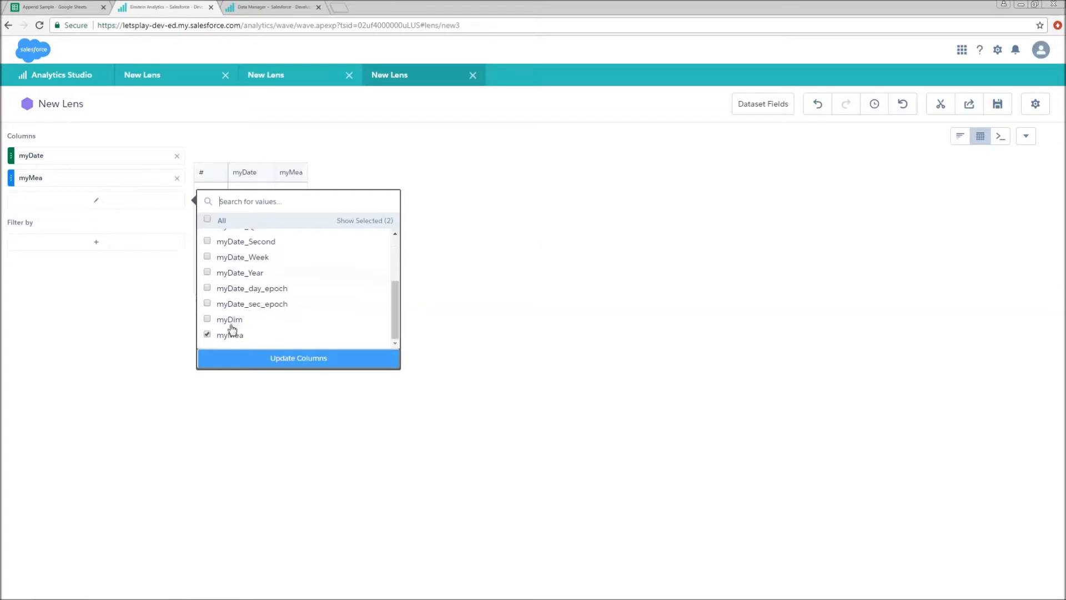
pyautogui.click(228, 321)
pyautogui.click(256, 365)
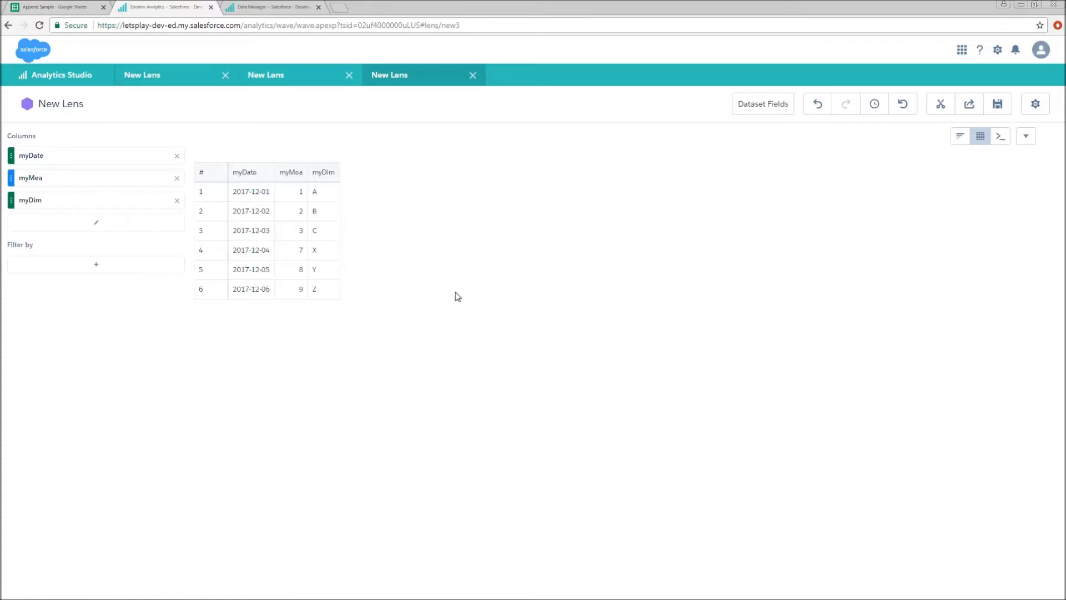
# - View the original 3-row lens, then return to the Data Manager job monitor
pyautogui.click(170, 75)
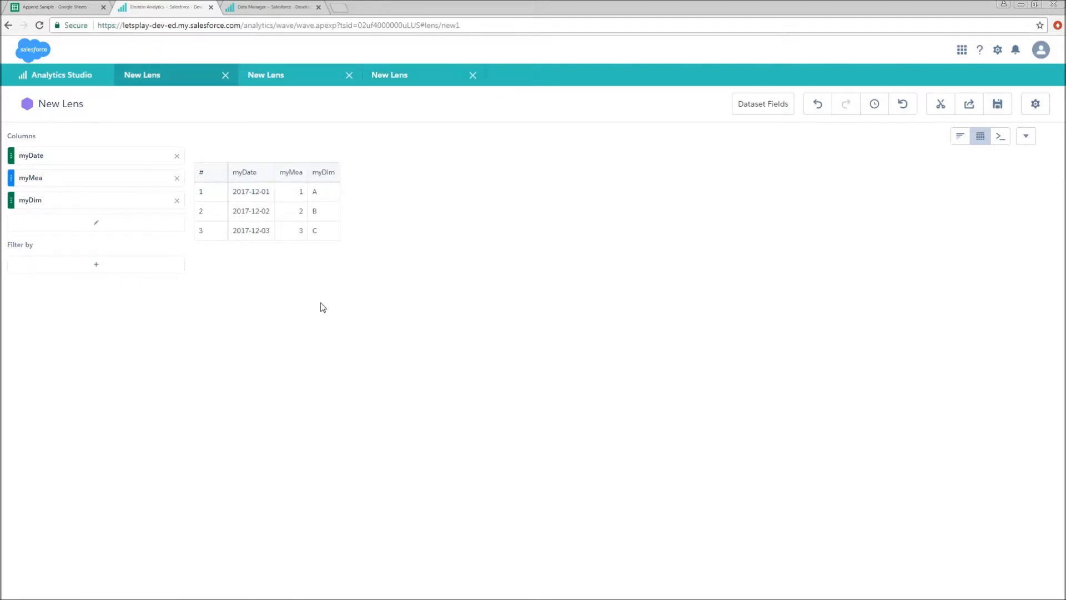
pyautogui.click(242, 14)
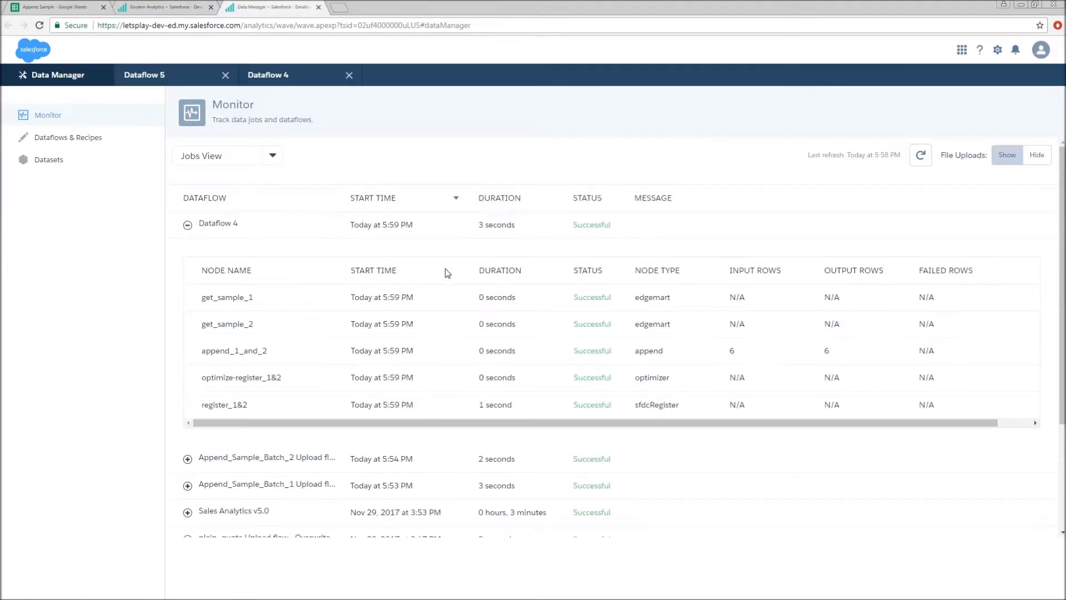
# - Delete the register_1&2 node from the Dataflow 4 graph
pyautogui.click(302, 78)
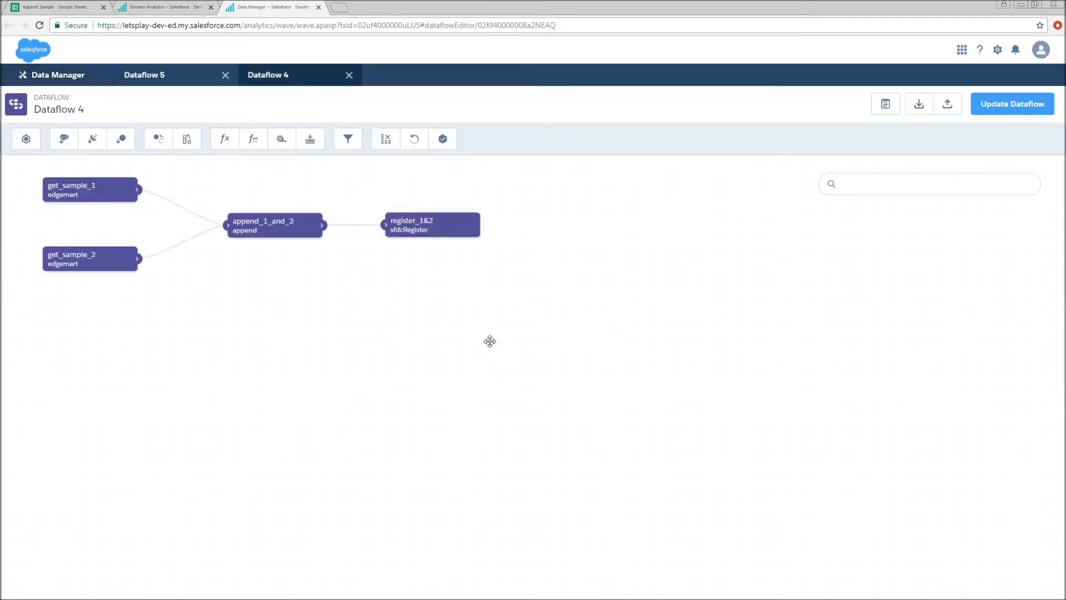
pyautogui.moveTo(469, 230)
pyautogui.moveTo(469, 230); pyautogui.dragTo(479, 231)
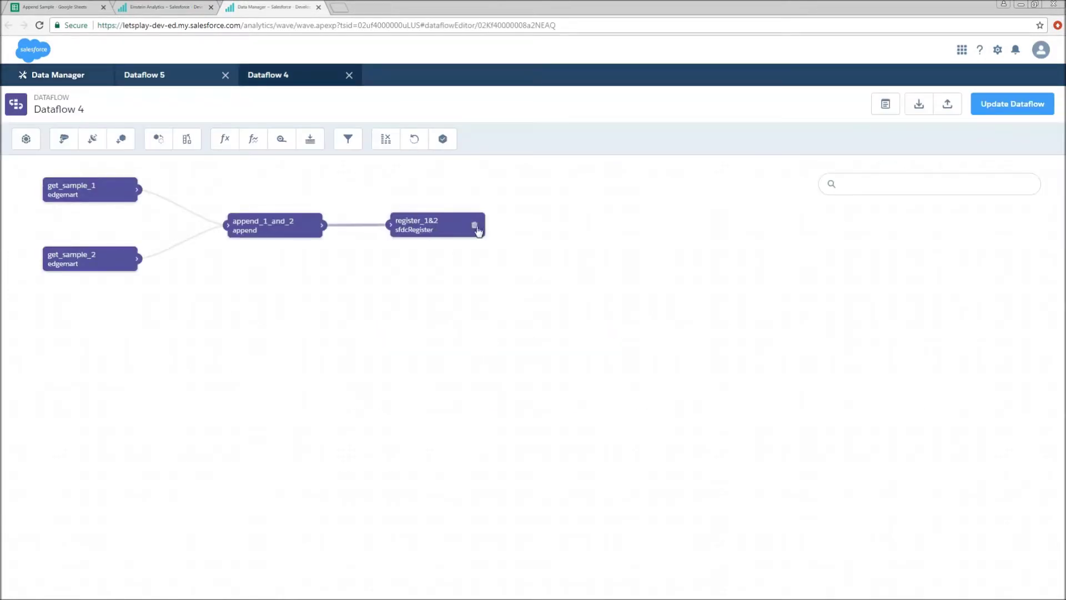
pyautogui.click(476, 228)
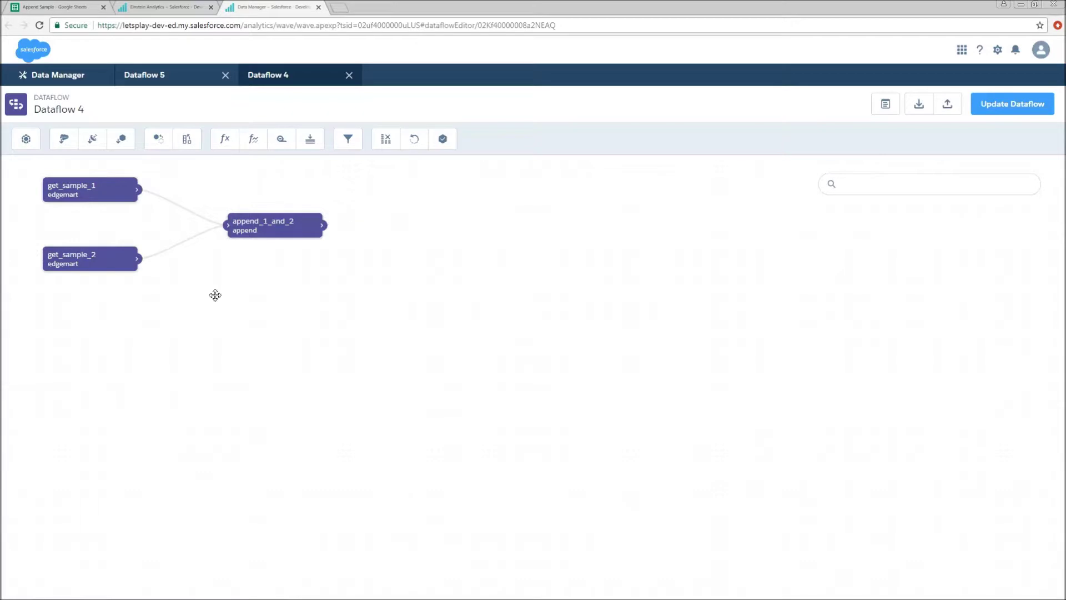
# - Add an sfdcRegister node named overwrite_1 with append_1_and_2 as its source node
pyautogui.click(443, 139)
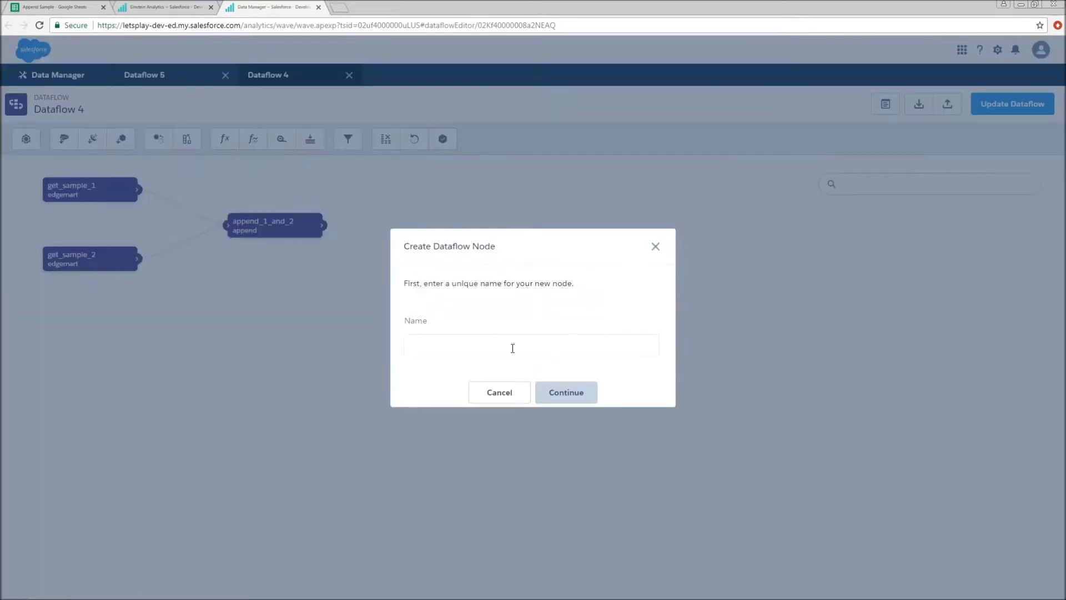
pyautogui.write('o')
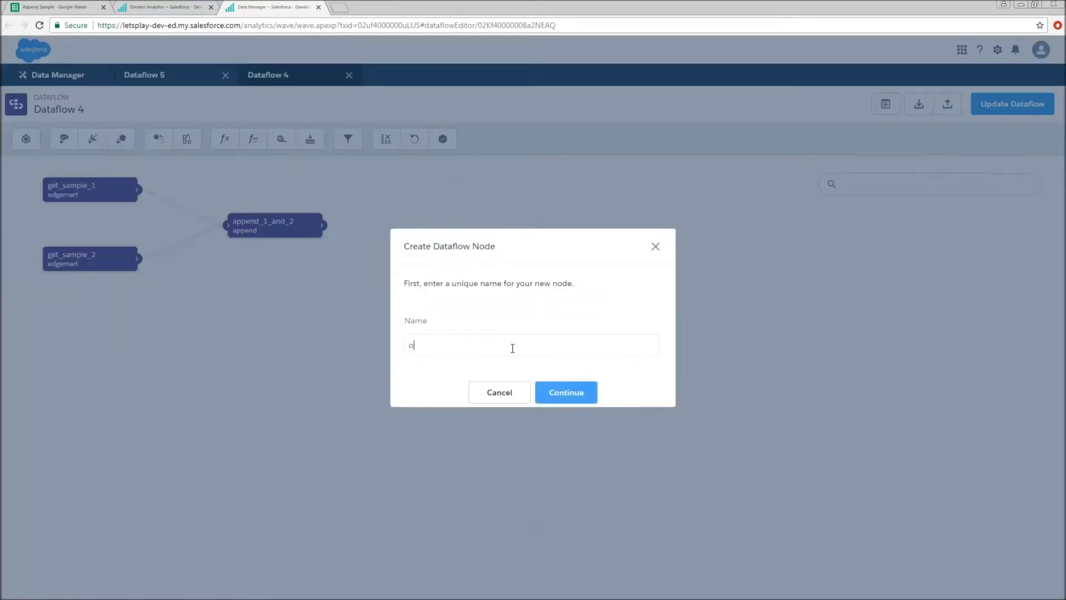
pyautogui.write('verwrite_1')
pyautogui.click(595, 392)
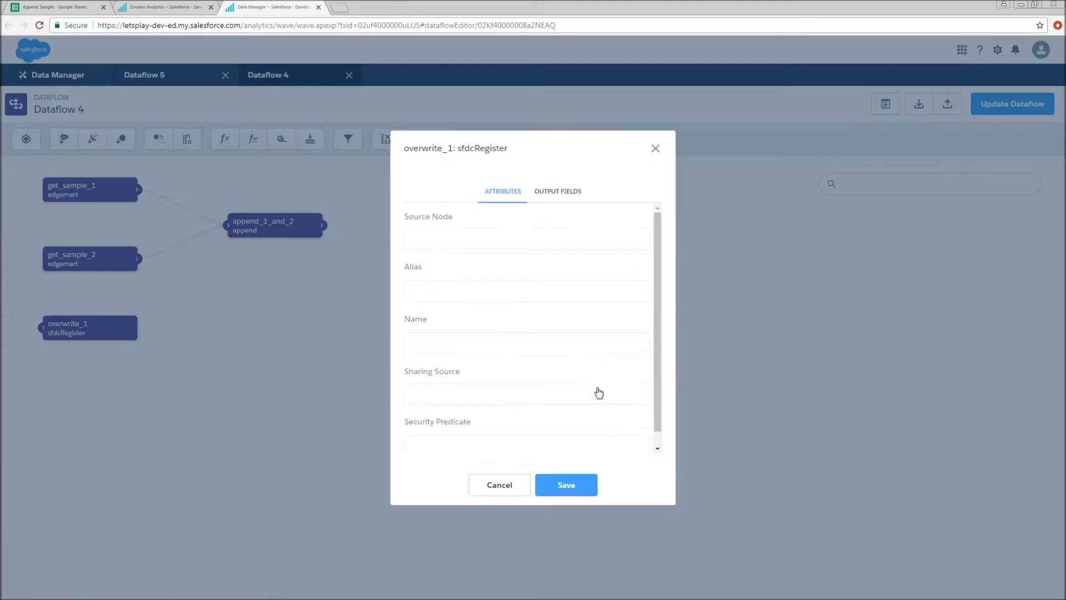
pyautogui.click(452, 244)
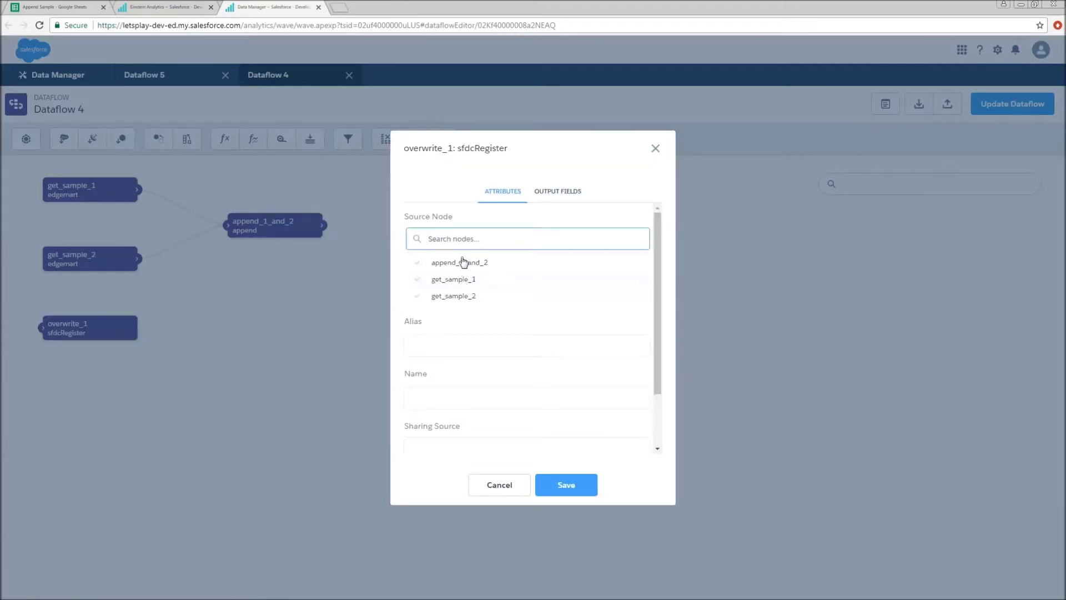
pyautogui.click(467, 263)
pyautogui.click(440, 290)
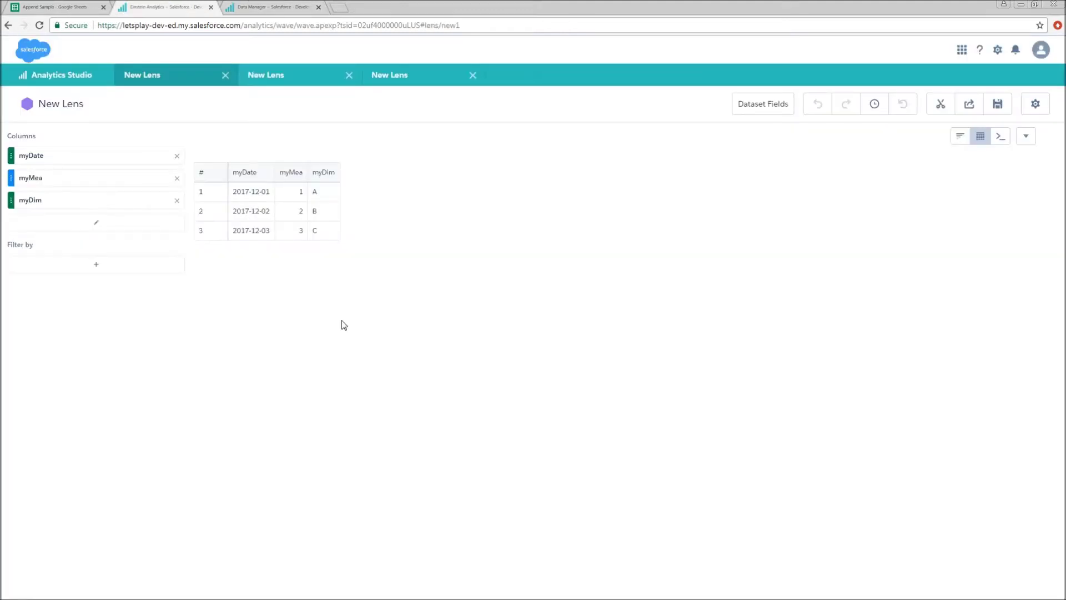
# - Open the lens JSON with Ctrl+E and copy the dataset name Append_Sample_Batch_1
pyautogui.hotkey('ctrl', 'e')
pyautogui.scroll(-3, 170, 298)
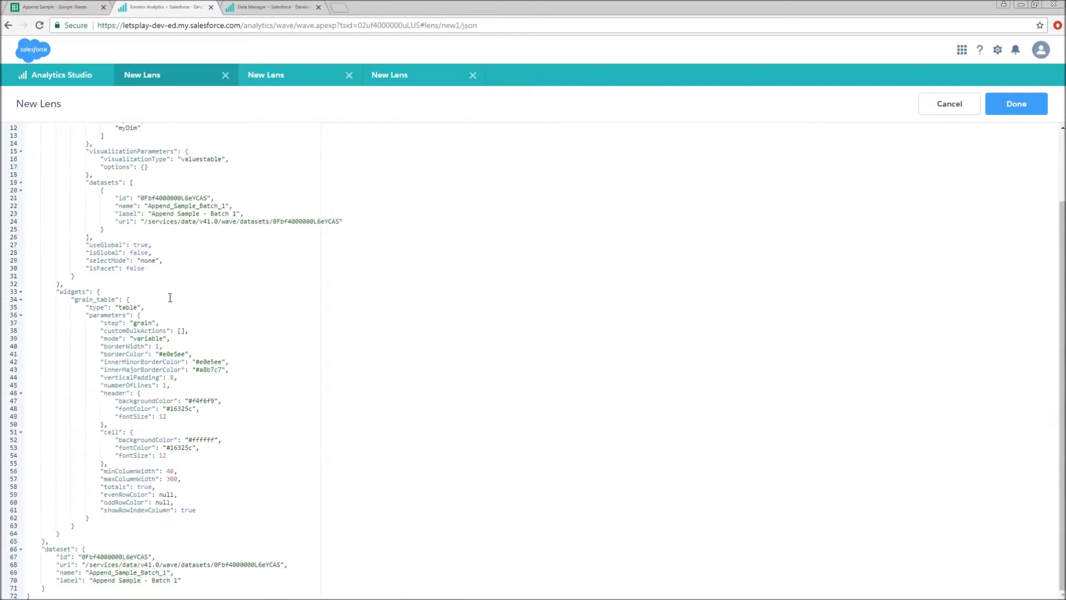
pyautogui.doubleClick(142, 572)
pyautogui.hotkey('ctrl', 'c')
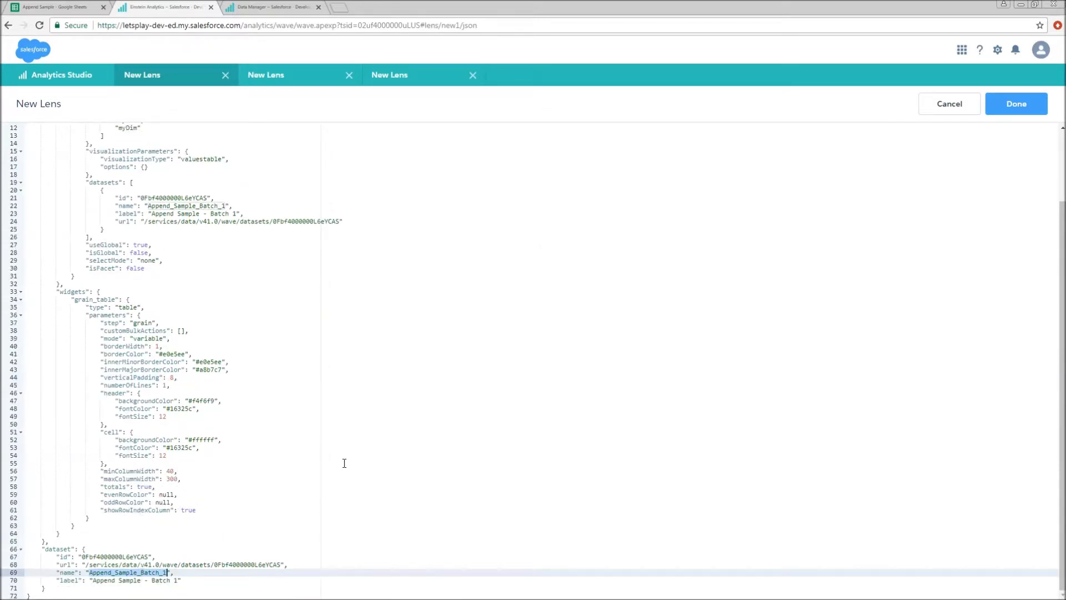
pyautogui.click(240, 4)
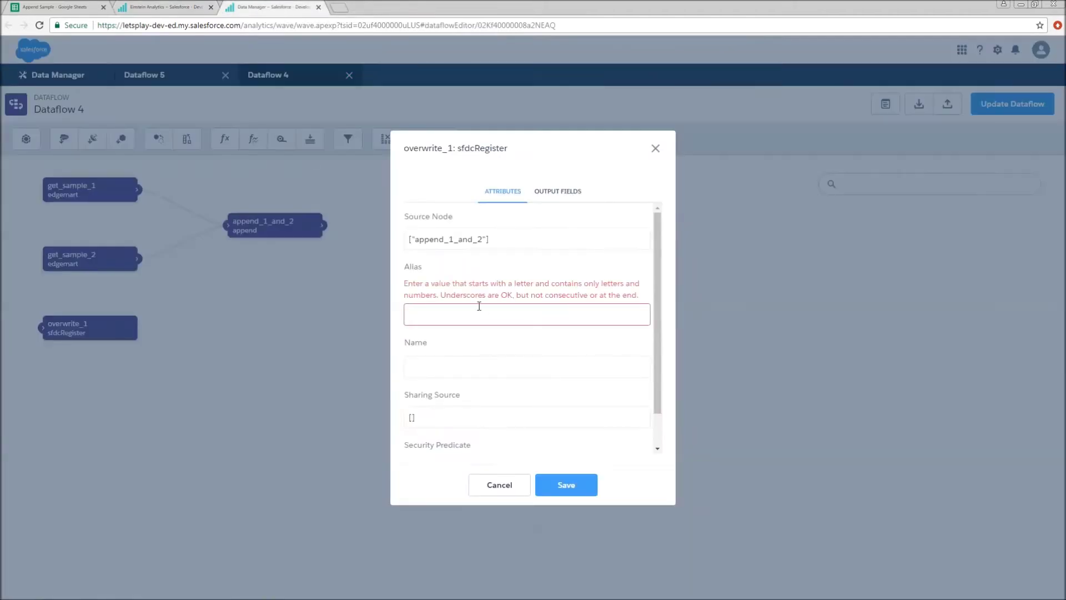
# - Set overwrite_1's alias and name to Append_Sample_Batch_1 and save the node
pyautogui.hotkey('ctrl', 'v')
pyautogui.click(451, 340)
pyautogui.hotkey('ctrl', 'v')
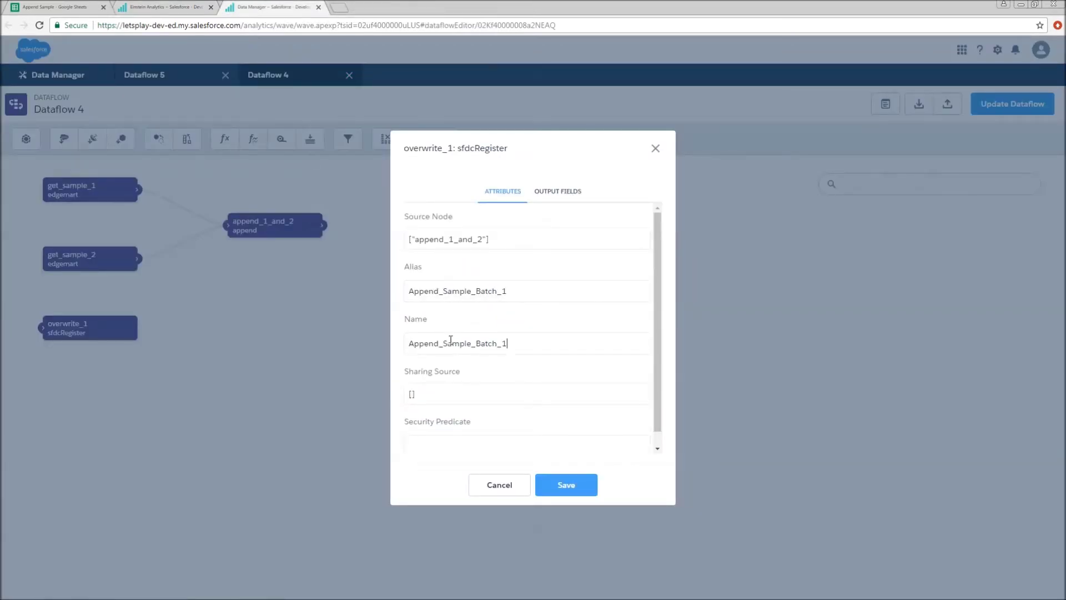
pyautogui.scroll(-1, 531, 411)
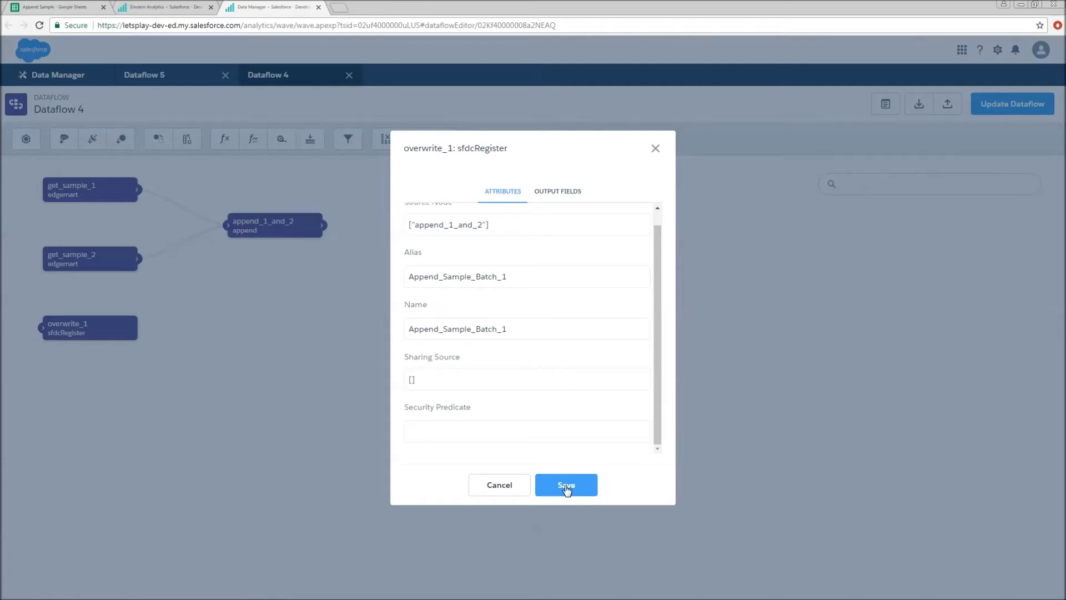
pyautogui.click(567, 486)
# - Place overwrite_1 after append_1_and_2 and save Dataflow 4, accepting the warning
pyautogui.moveTo(71, 328); pyautogui.dragTo(400, 229)
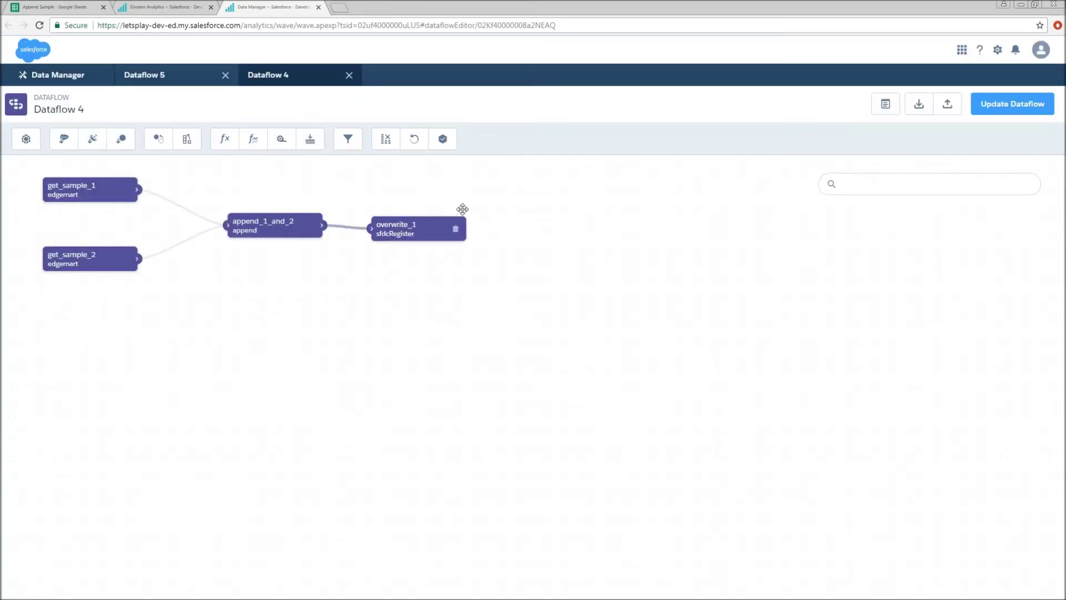
pyautogui.click(979, 107)
pyautogui.click(548, 380)
pyautogui.click(59, 75)
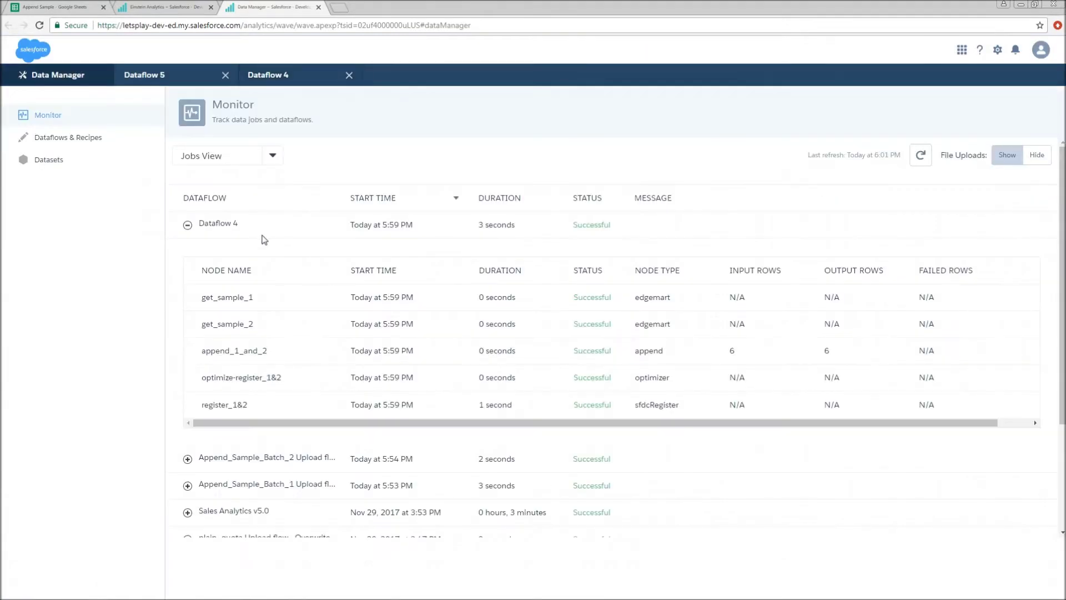
# - Start Dataflow 4 again, then refresh Monitor and expand the newest run's node details
pyautogui.click(44, 138)
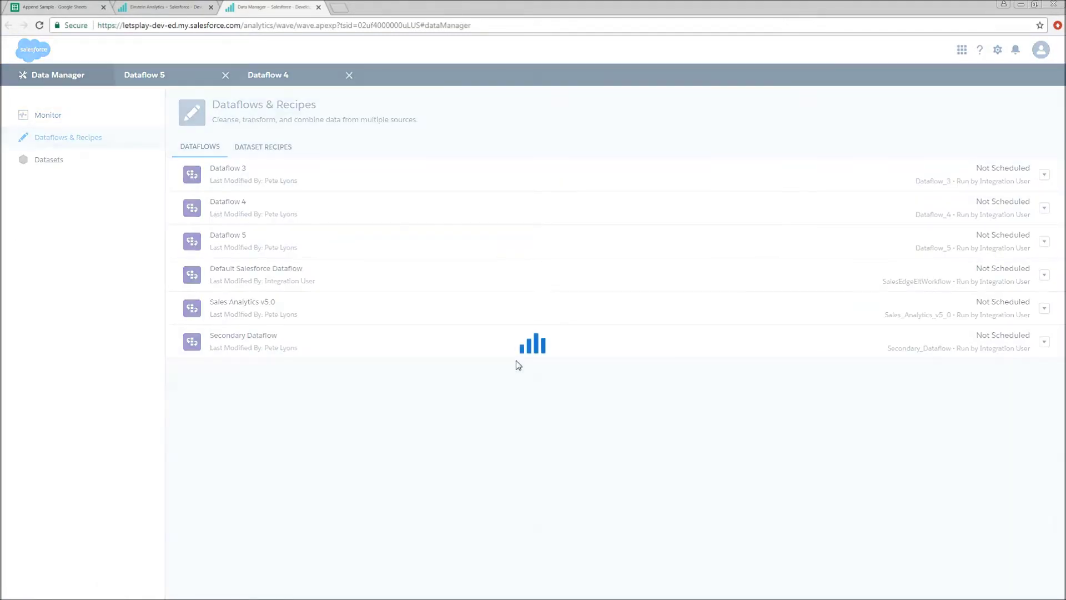
pyautogui.click(1045, 208)
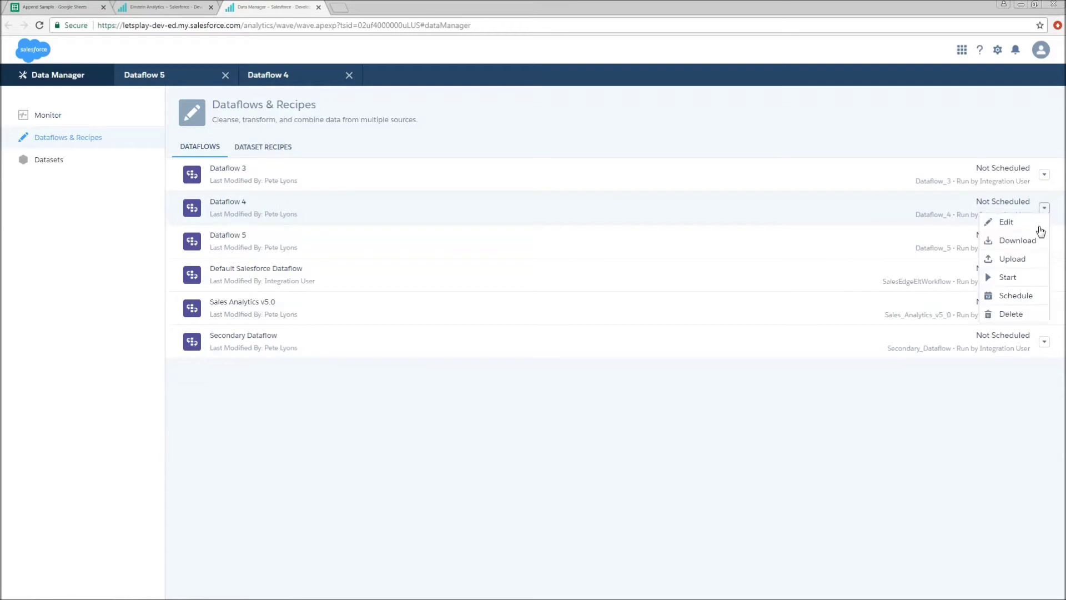
pyautogui.click(1003, 278)
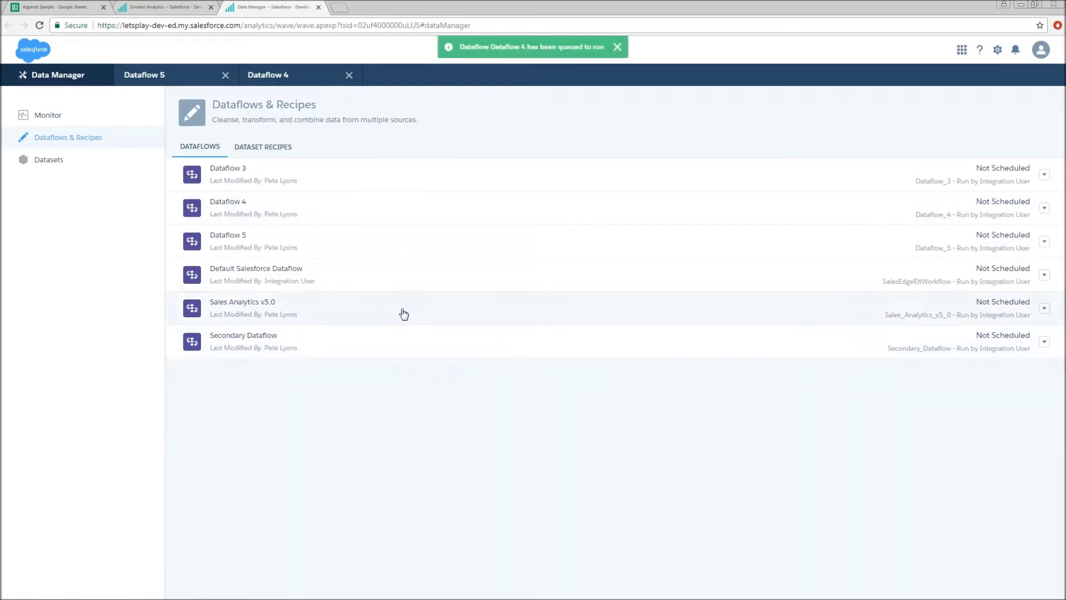
pyautogui.click(30, 116)
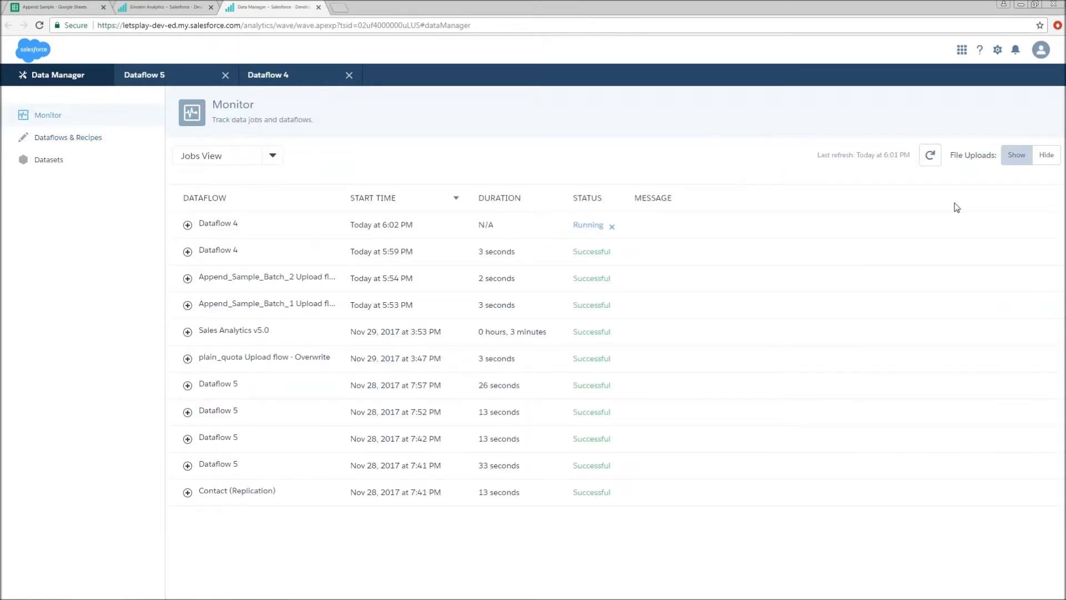
pyautogui.click(932, 159)
pyautogui.click(187, 225)
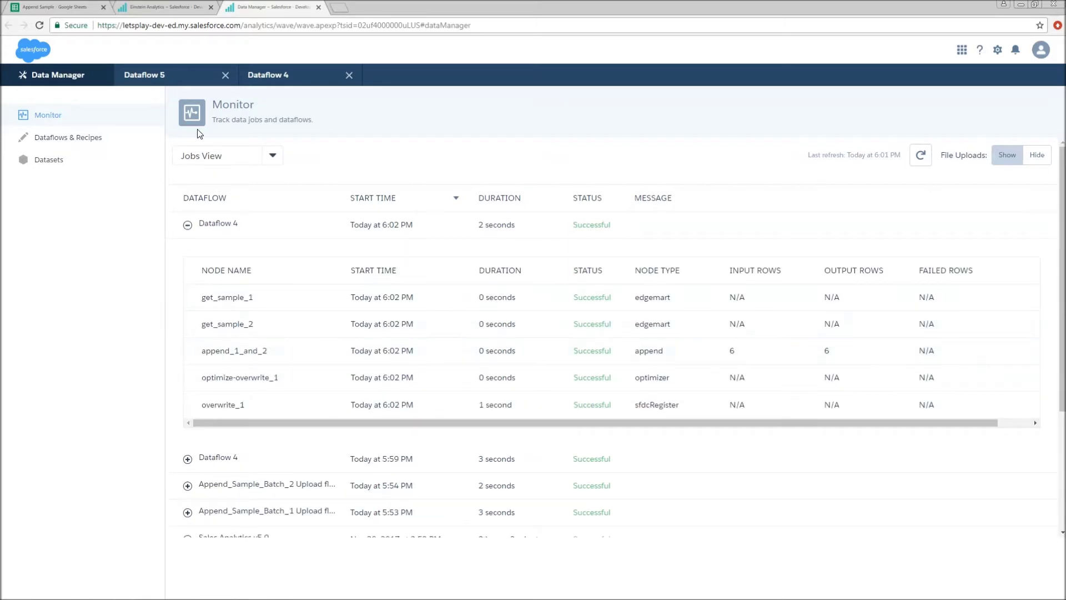
pyautogui.click(135, 13)
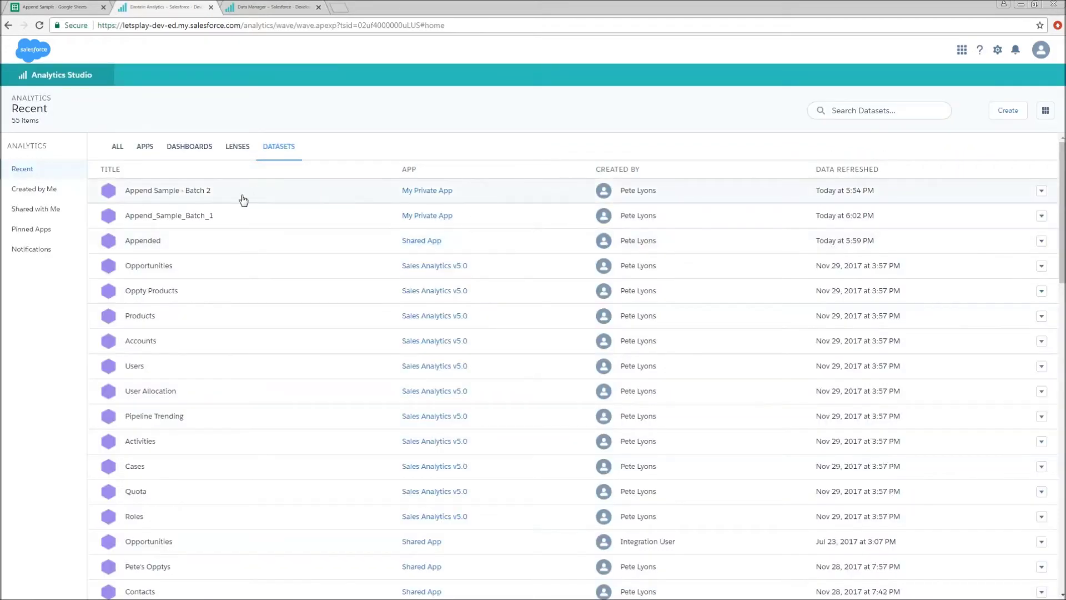
# - Explore Append_Sample_Batch_1 in a new lens displayed as a Values Table
pyautogui.click(210, 215)
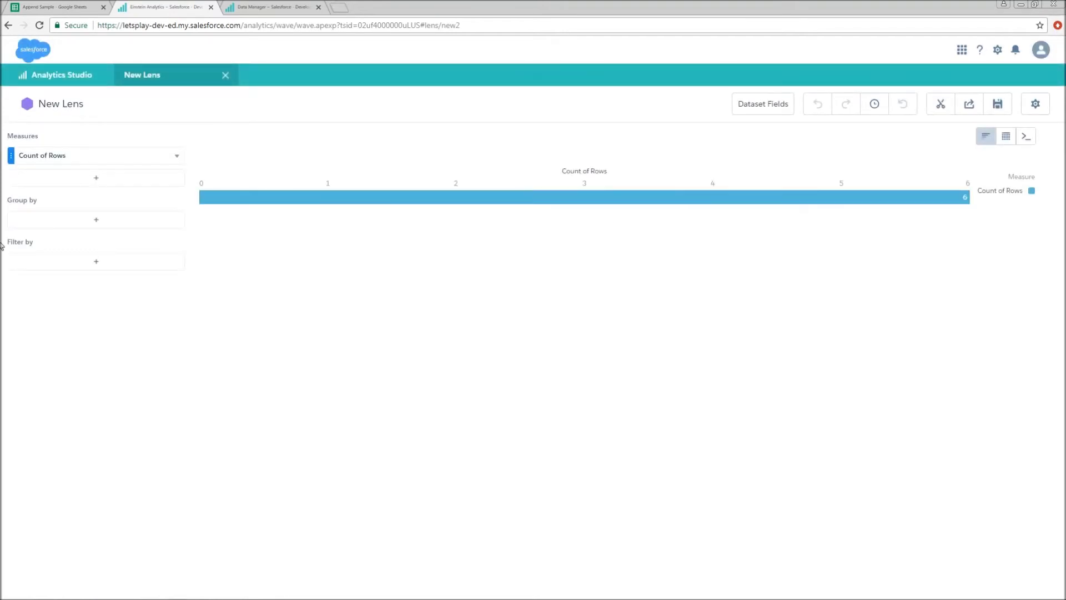
pyautogui.click(1003, 136)
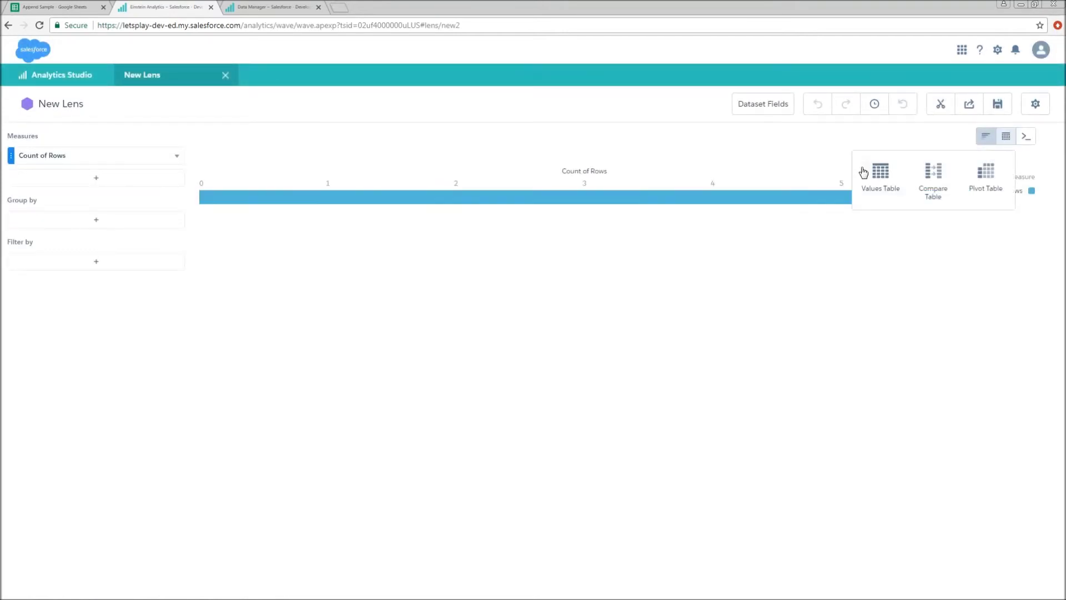
pyautogui.click(883, 175)
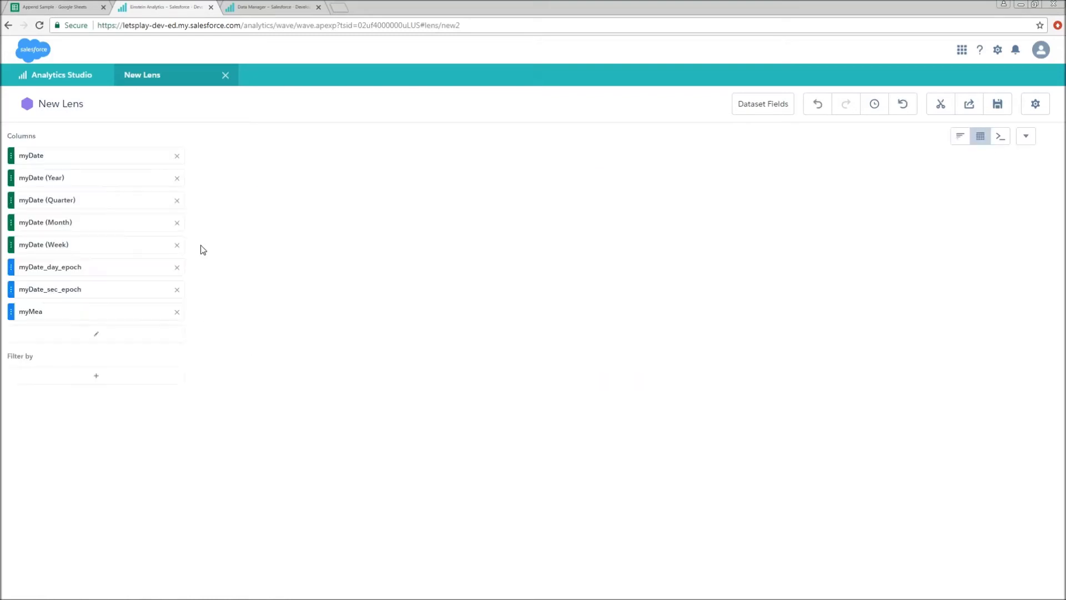
# - Remove the derived myDate columns, including myDate (Year) and myDate_sec_epoch, from the table
pyautogui.click(176, 178)
pyautogui.click(176, 178)
pyautogui.click(176, 178)
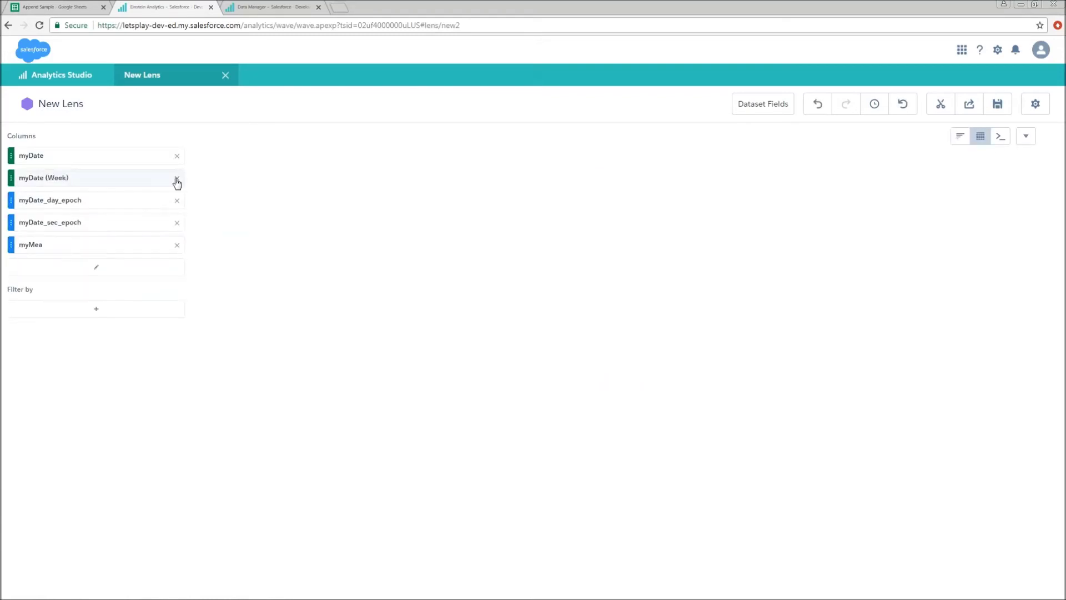
pyautogui.click(176, 178)
pyautogui.click(176, 178)
pyautogui.click(177, 180)
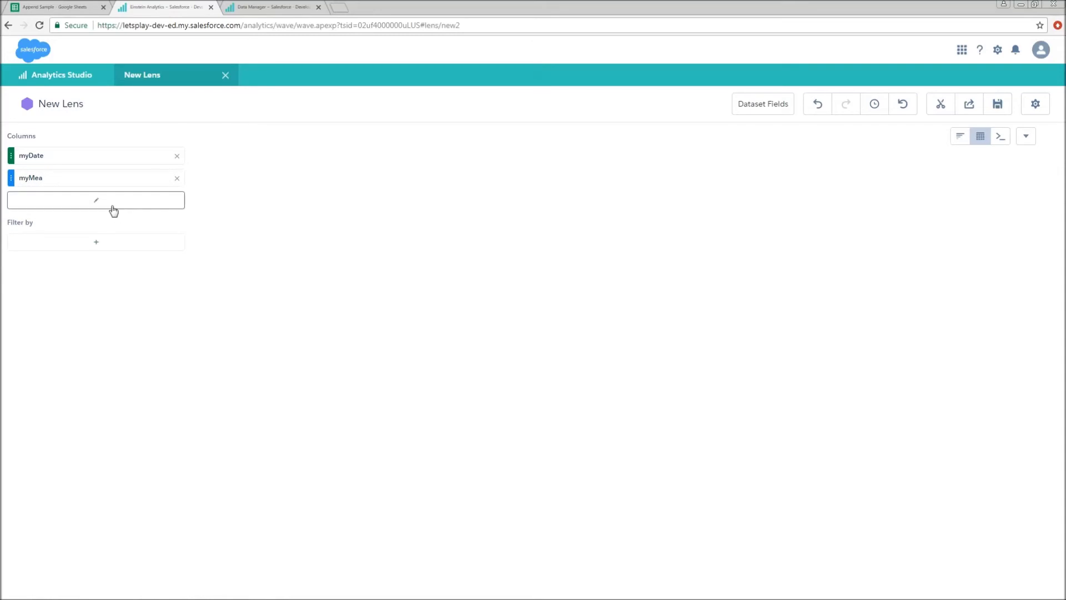
# - Add myDim to the table columns so all six rows show myDim, myMea and myDate
pyautogui.click(111, 201)
pyautogui.scroll(-3, 281, 315)
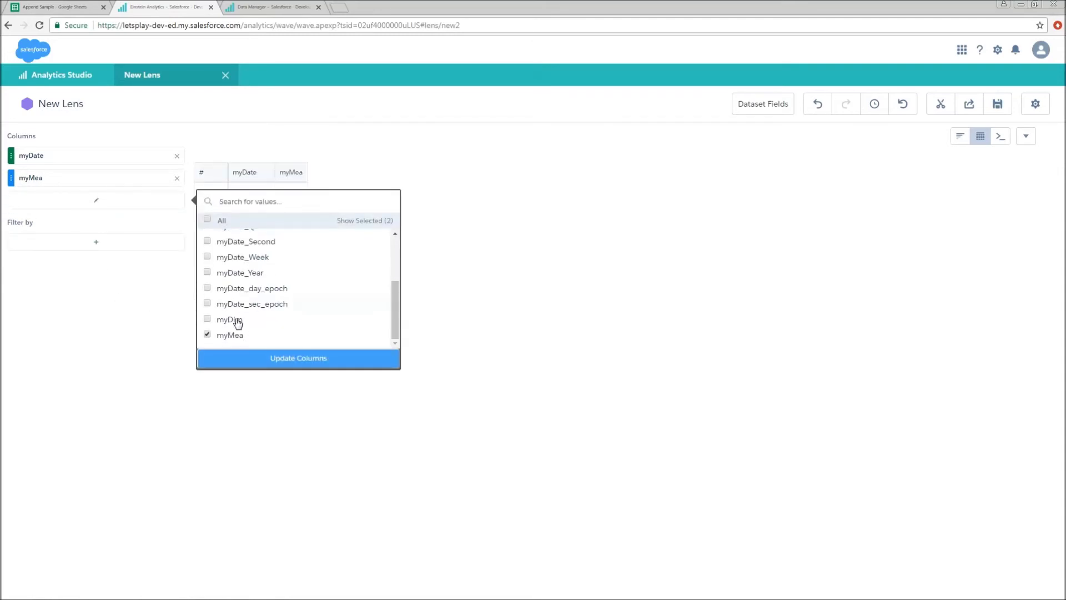
pyautogui.click(270, 358)
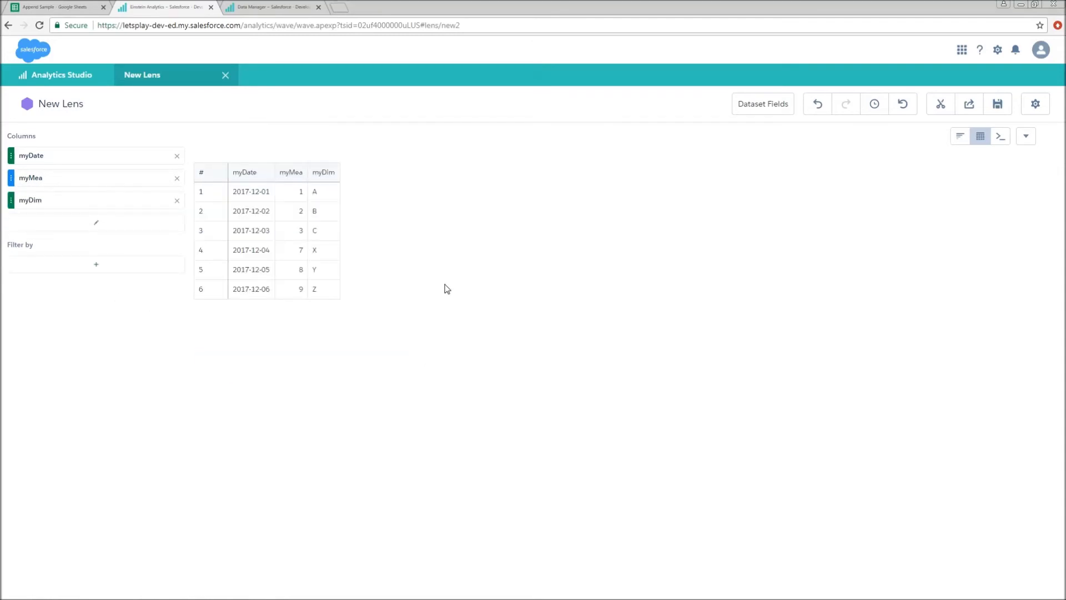